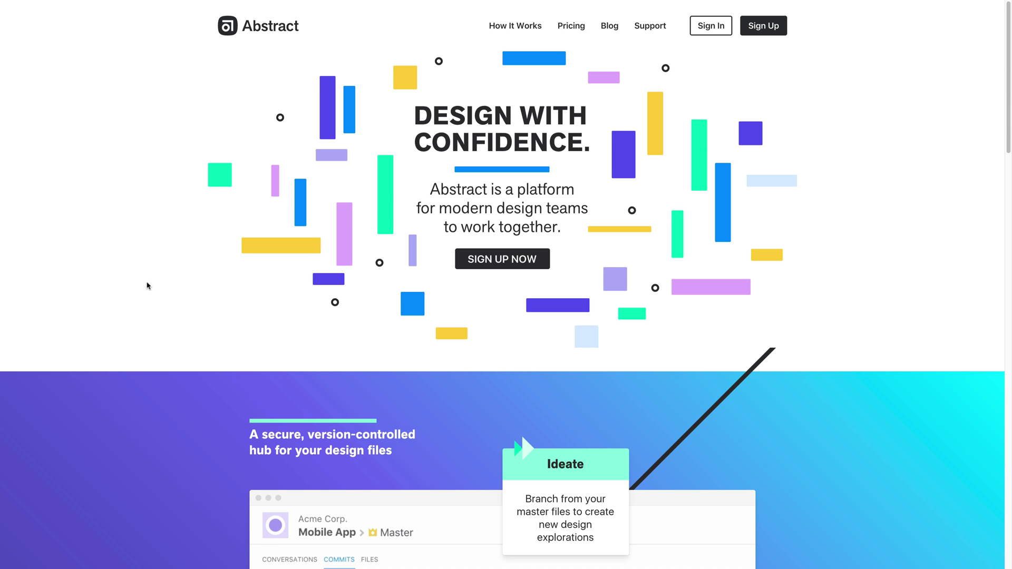
Sign in to Abstract and start a new project from the empty Projects dashboard.
scroll(147, 285, down, 10)
scroll(250, 292, down, 3)
scroll(251, 292, down, 12)
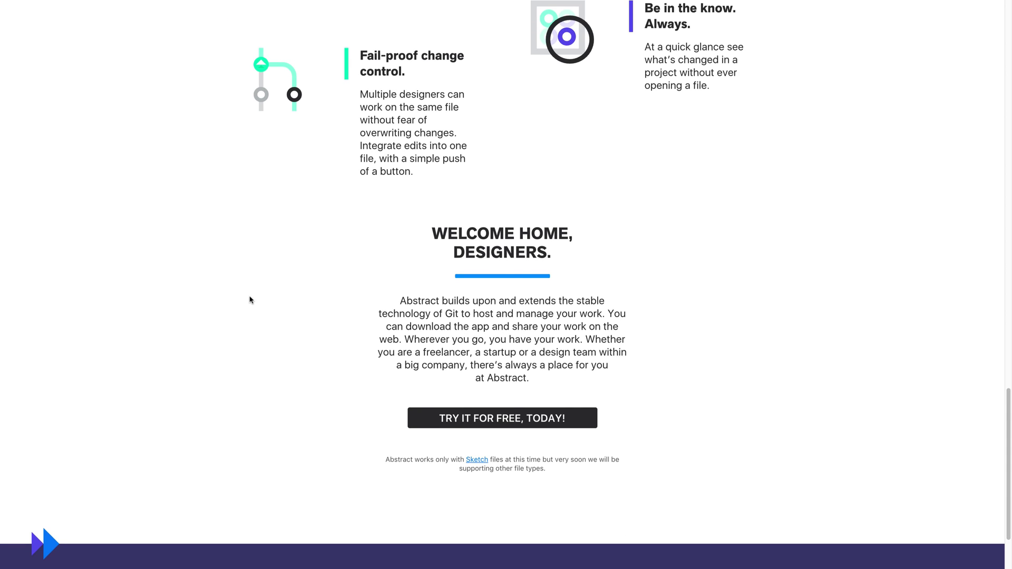
scroll(670, 457, up, 3)
scroll(679, 453, up, 15)
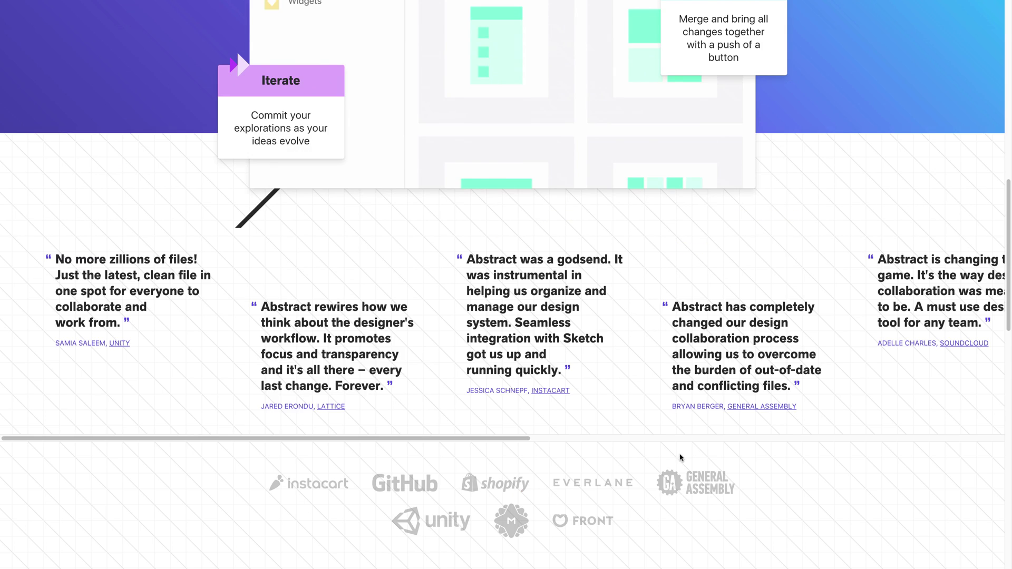
scroll(676, 437, up, 5)
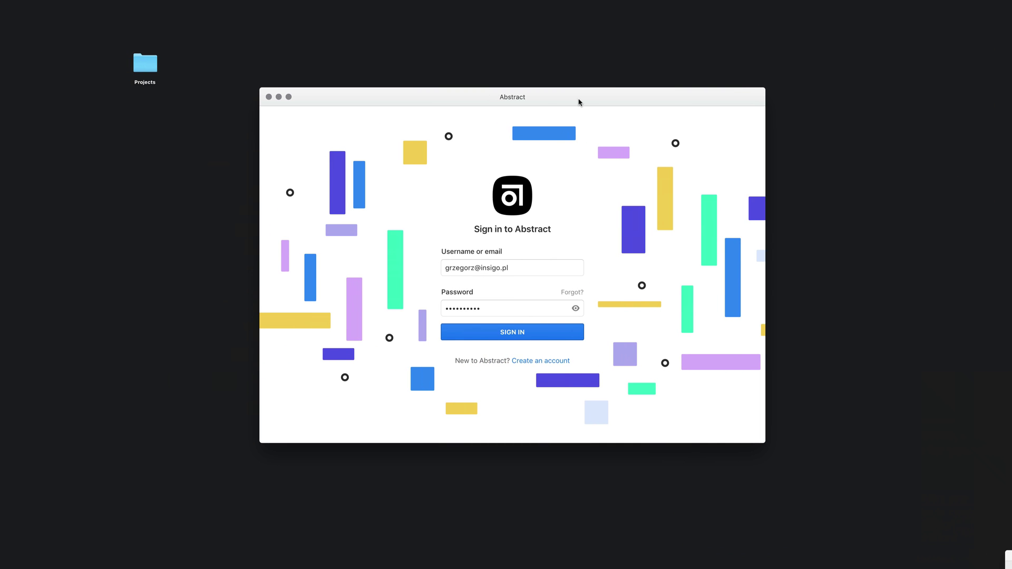
click(518, 338)
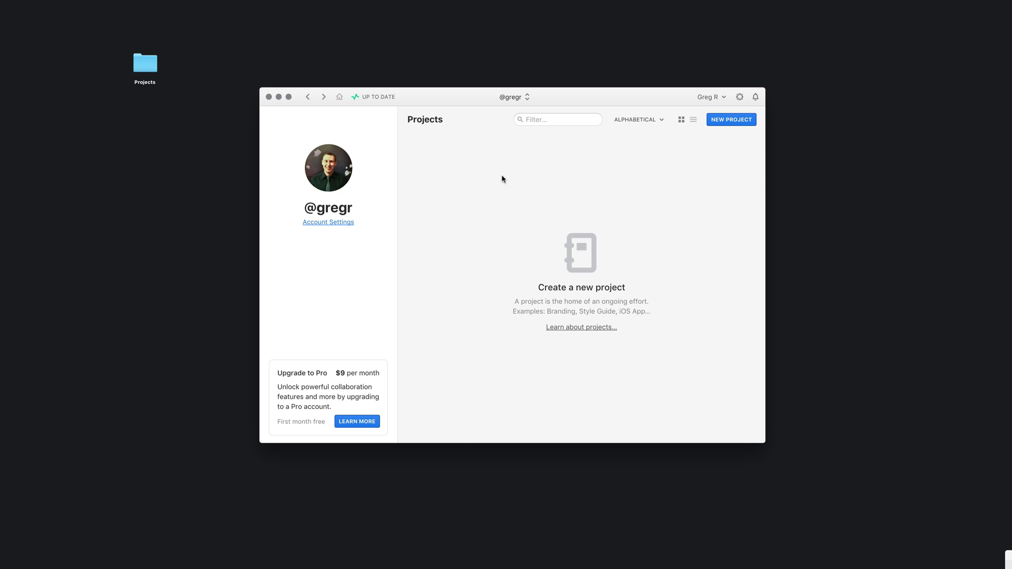
click(730, 123)
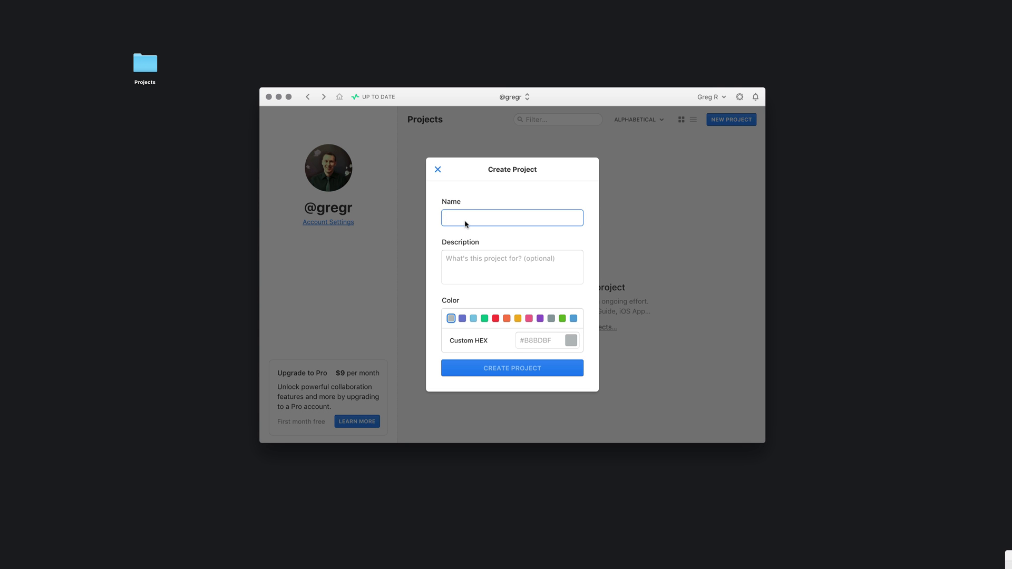
Open the Projects folder in Finder and select Shopaholic.sketch.
double_click(147, 66)
drag(196, 166, 178, 163)
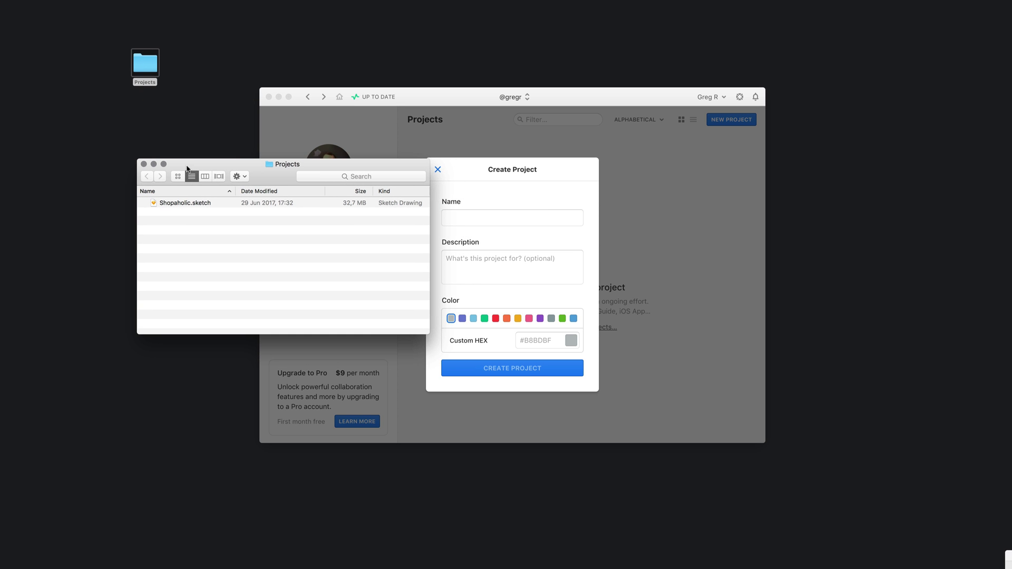
click(180, 206)
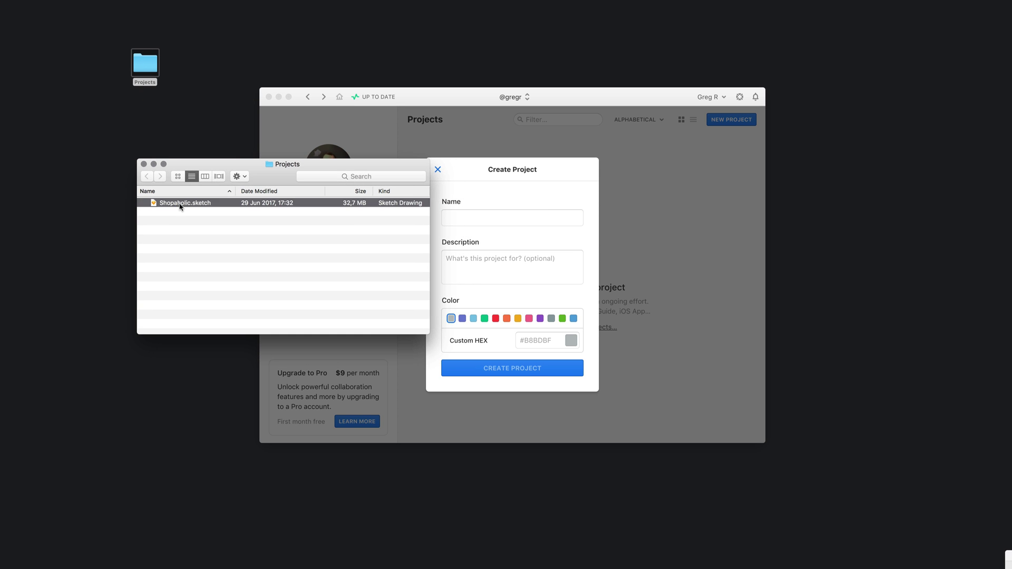
Create the light-blue project 'Shopaholic' described as 'e-commerce website and app', then open it.
click(469, 218)
text(Shopaholic)
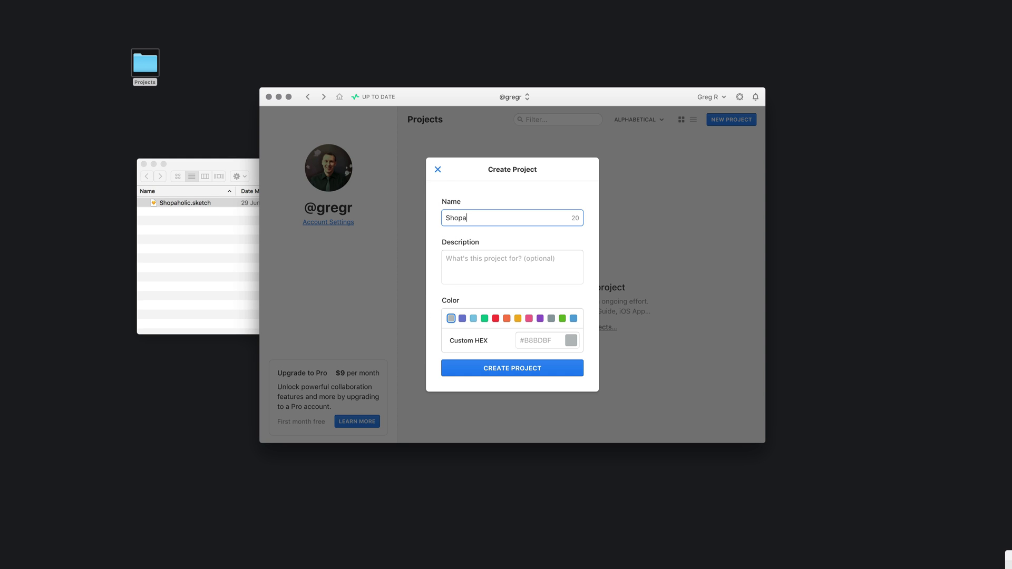
click(554, 280)
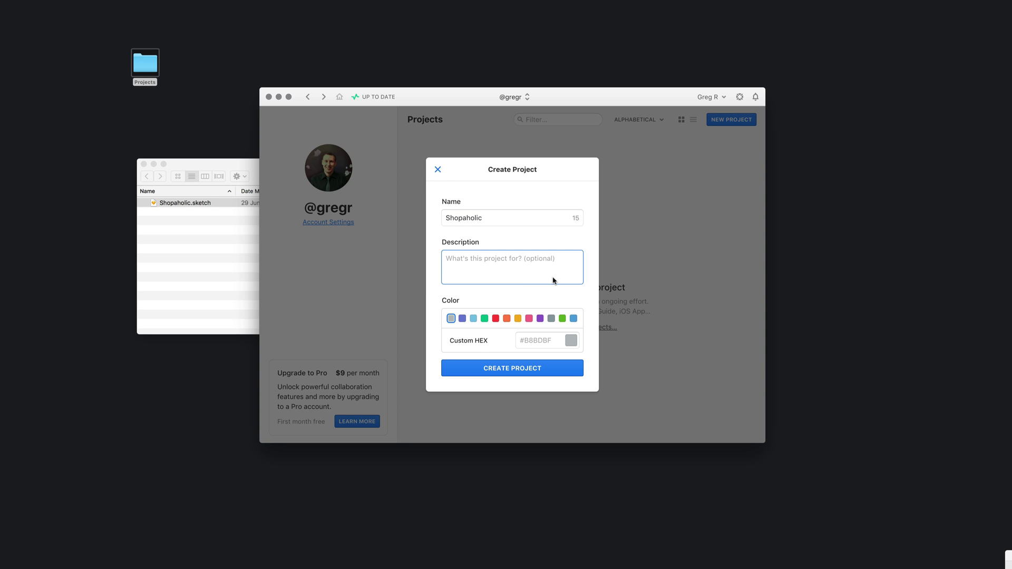
text(e-commerce website and app)
click(474, 319)
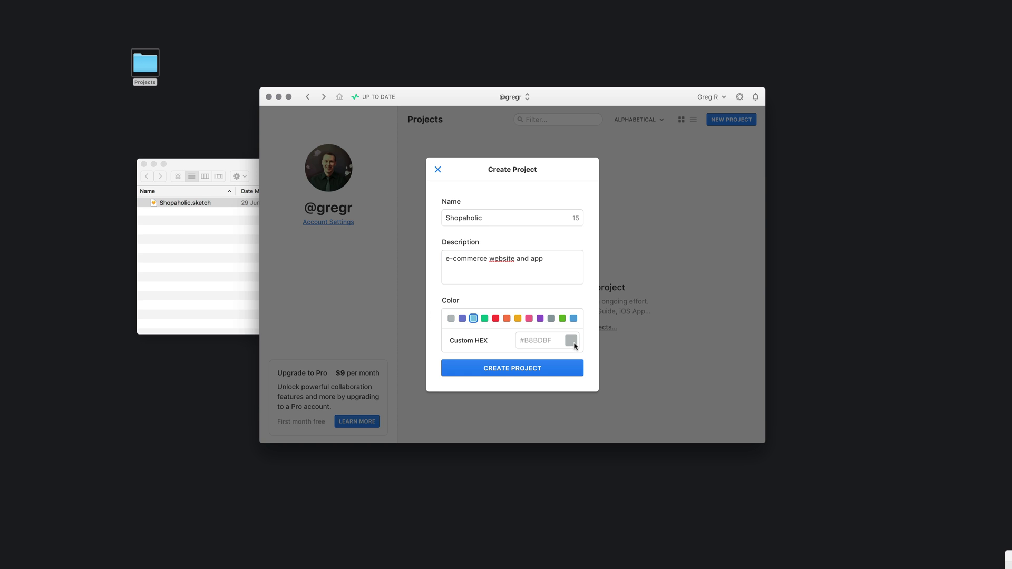
click(523, 368)
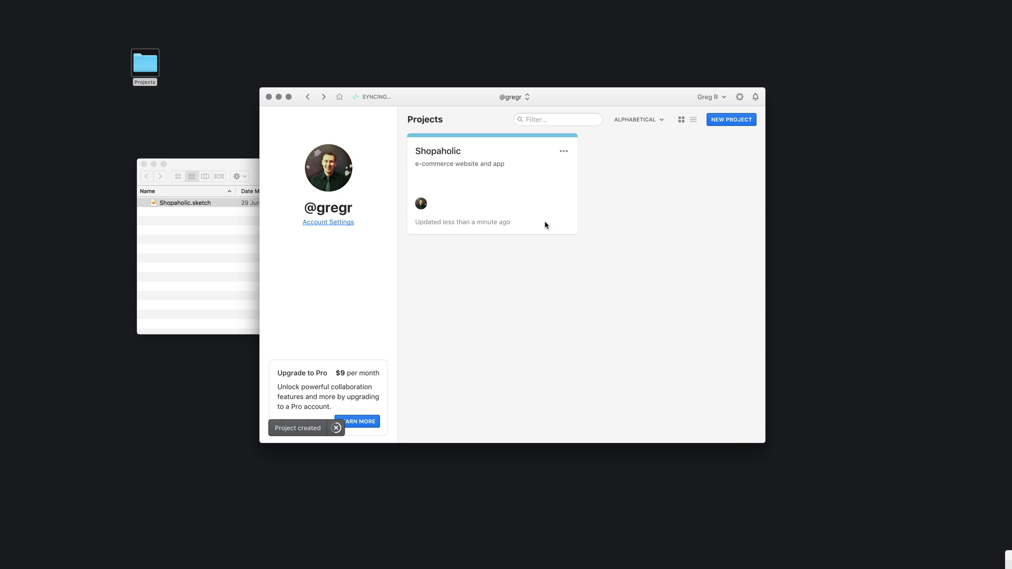
click(464, 165)
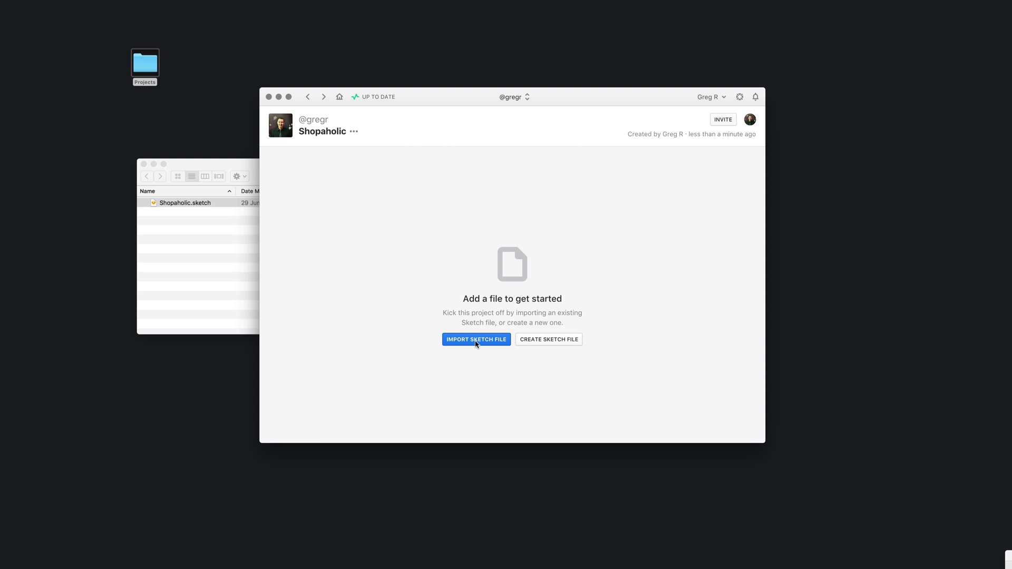
Drag Shopaholic.sketch into the project window and dismiss the import notice.
mouse_move(176, 203)
mouse_down()
mouse_move(353, 227)
mouse_move(522, 282)
mouse_up()
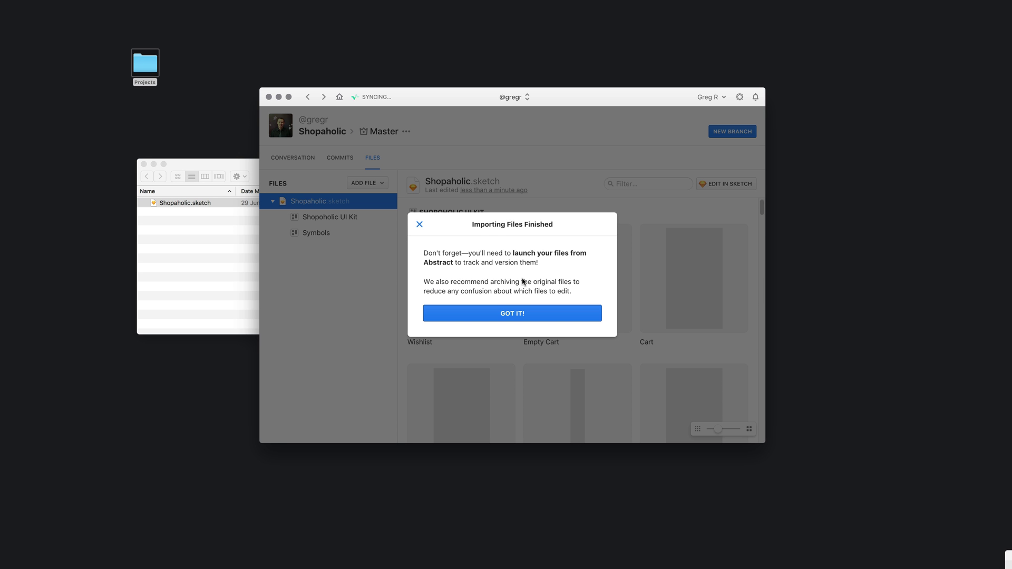
click(500, 316)
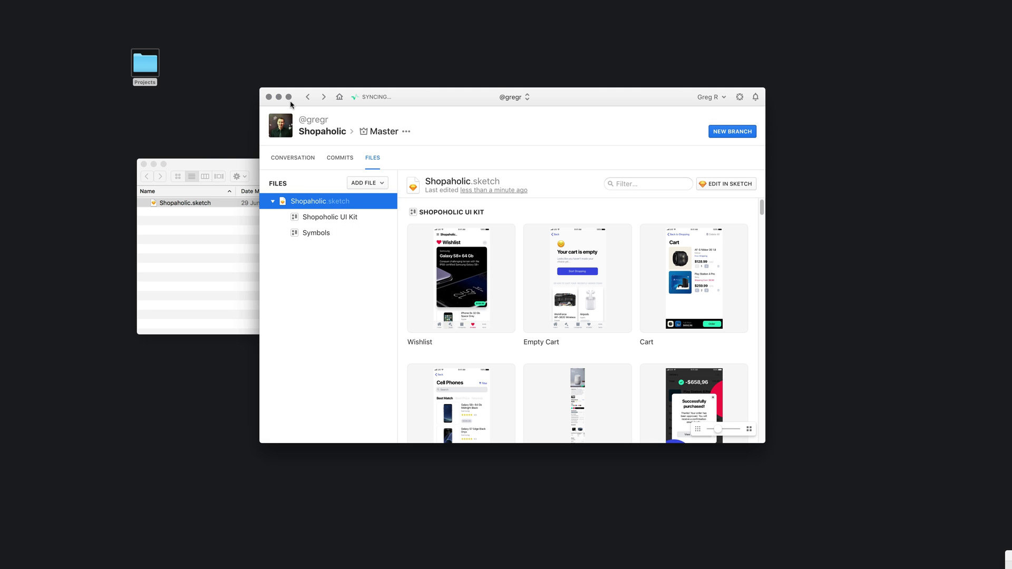
Maximize the window and browse the Symbols and Shopoholic UI Kit page thumbnails.
click(289, 97)
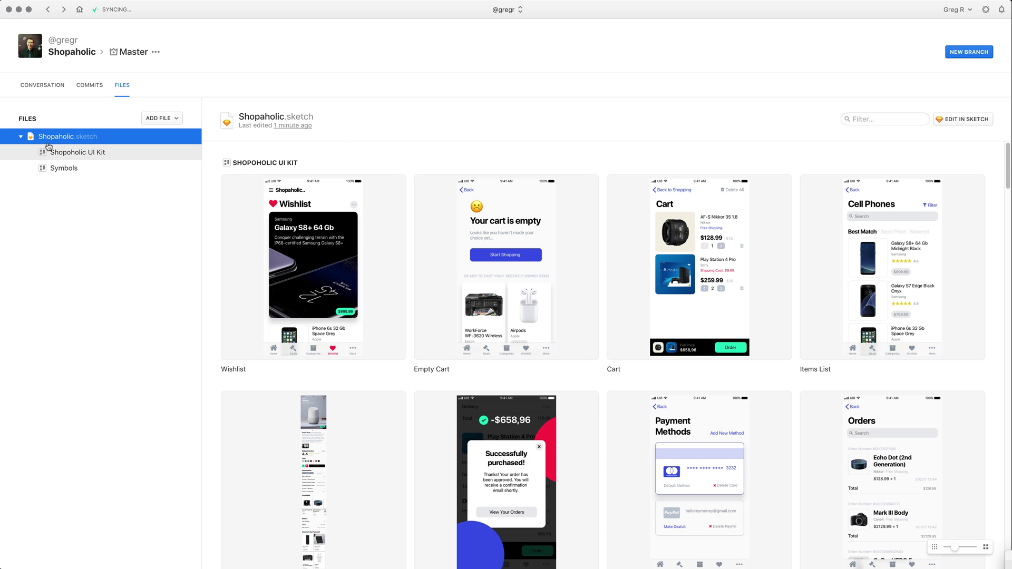
click(82, 138)
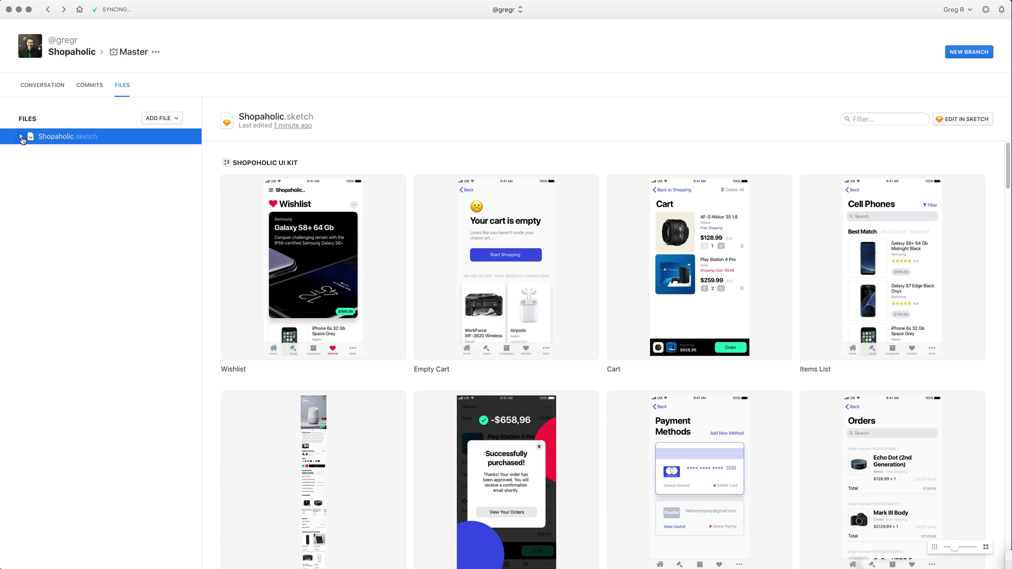
click(74, 140)
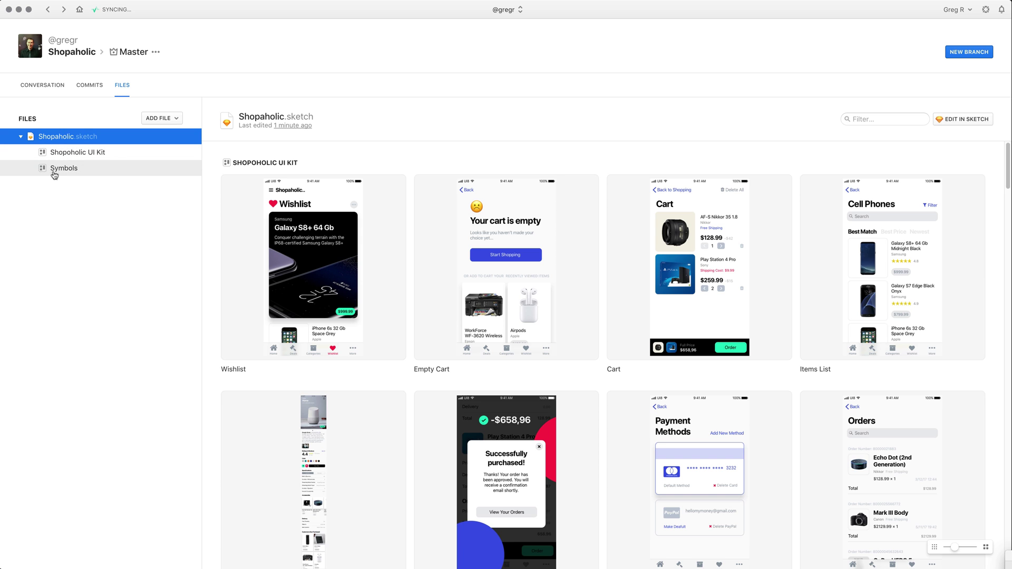
click(71, 172)
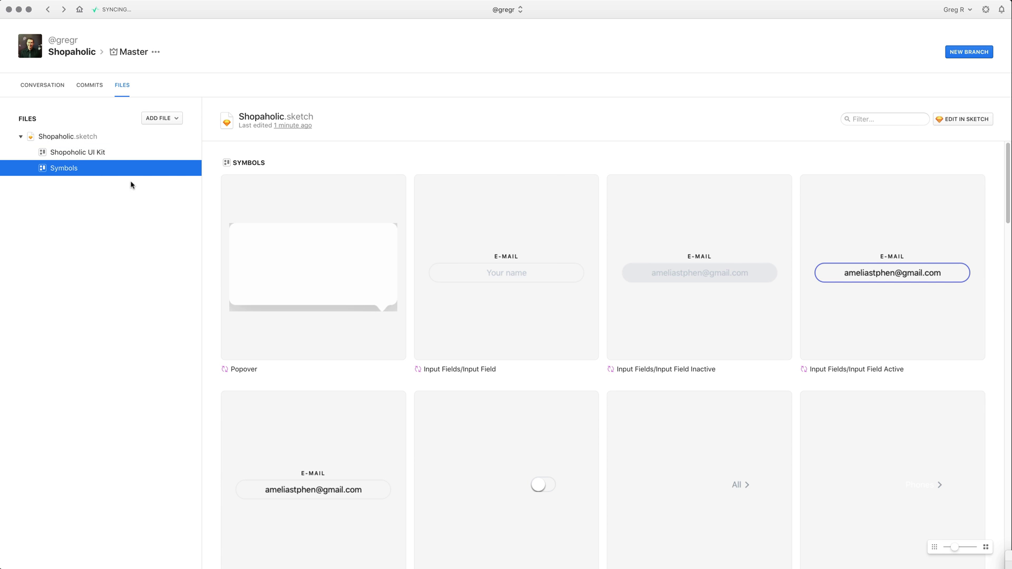
scroll(343, 235, down, 12)
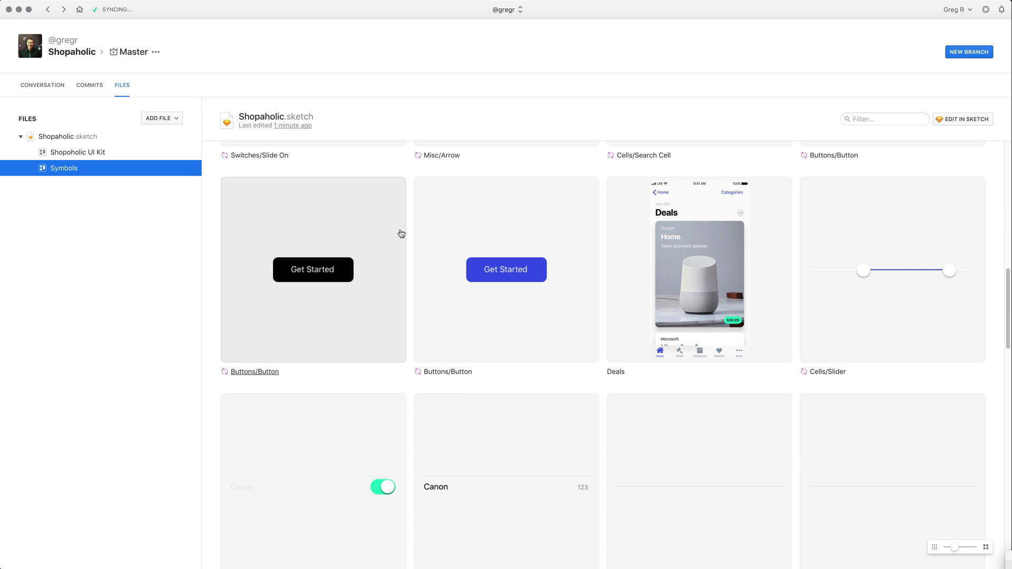
click(74, 153)
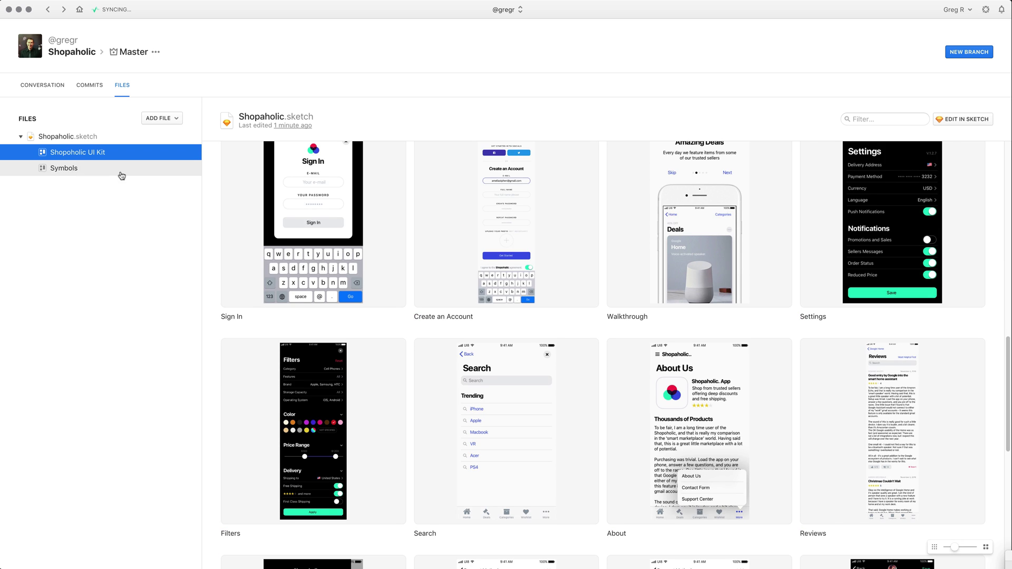
scroll(499, 221, down, 4)
scroll(499, 221, up, 5)
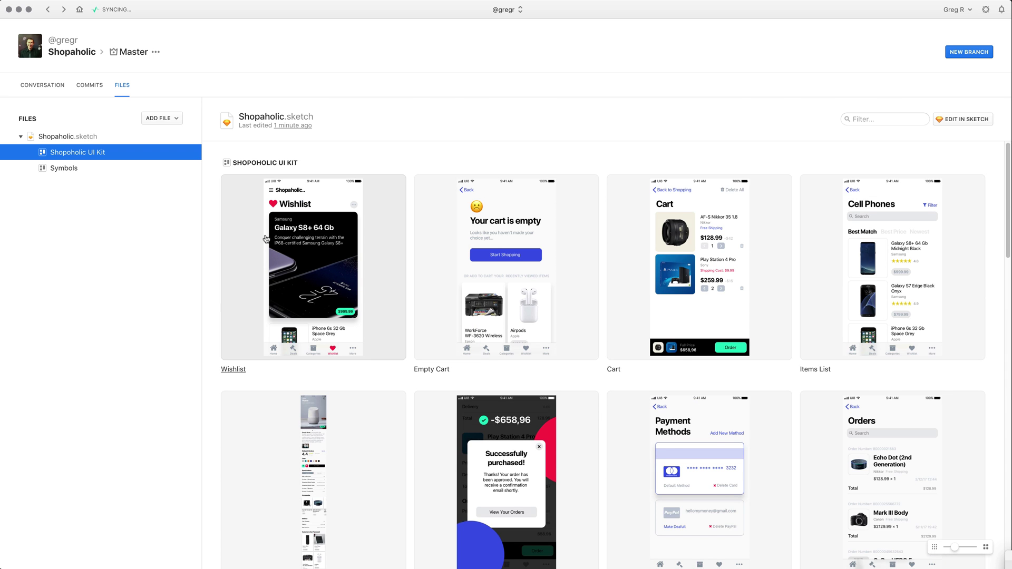
Select Shopaholic.sketch and check the ADD FILE options without choosing one.
click(78, 138)
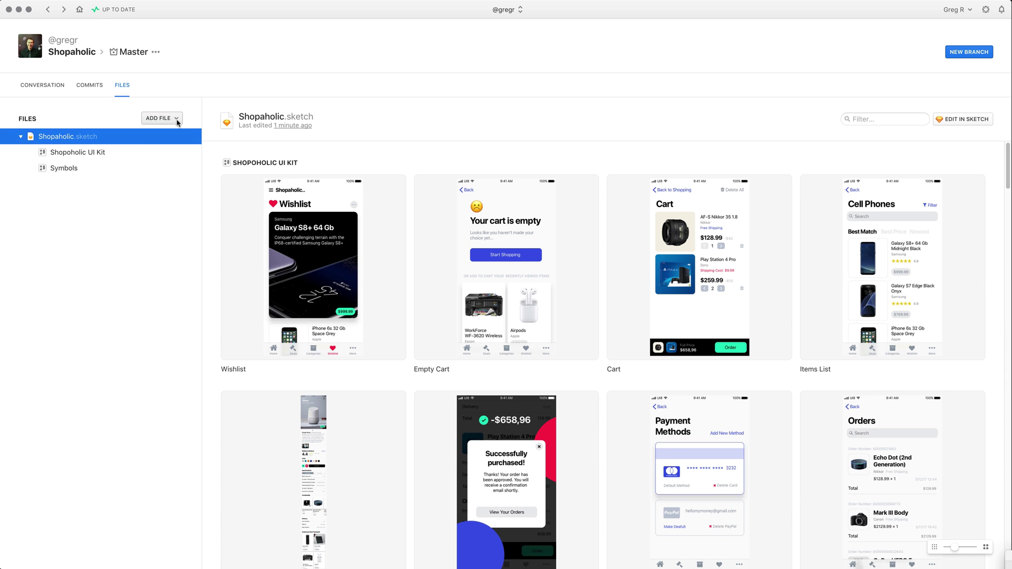
click(177, 120)
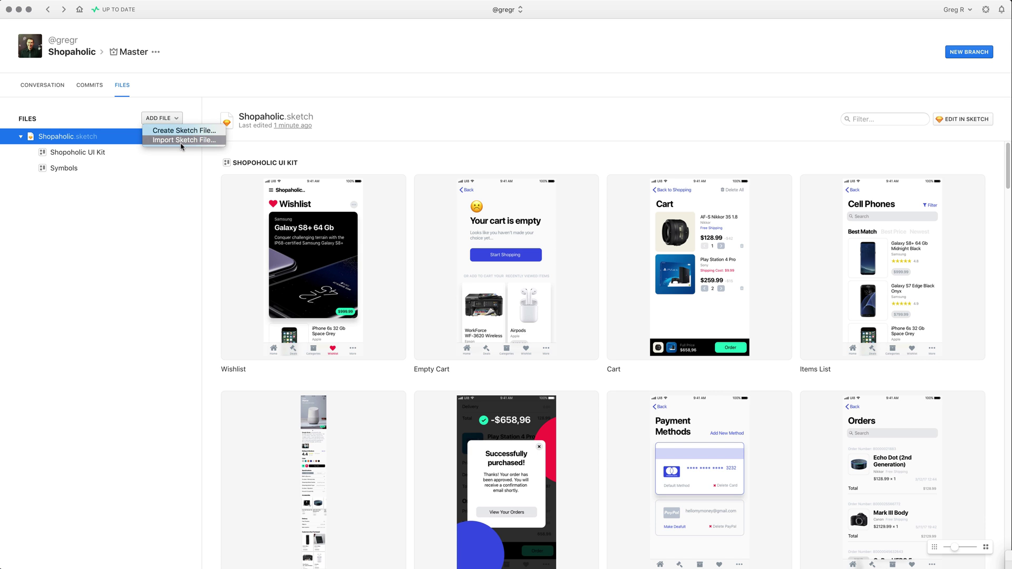
click(135, 230)
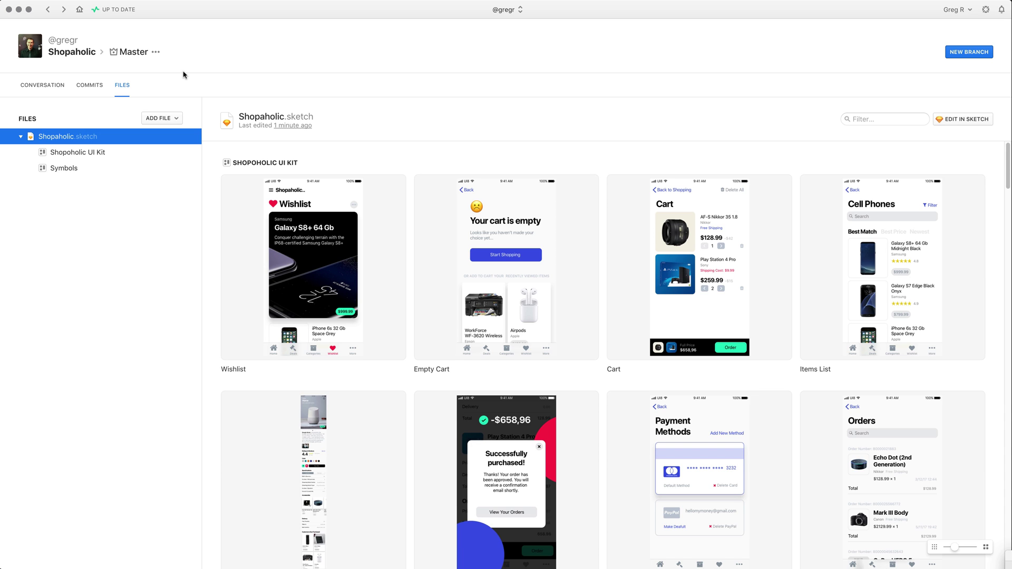
click(69, 55)
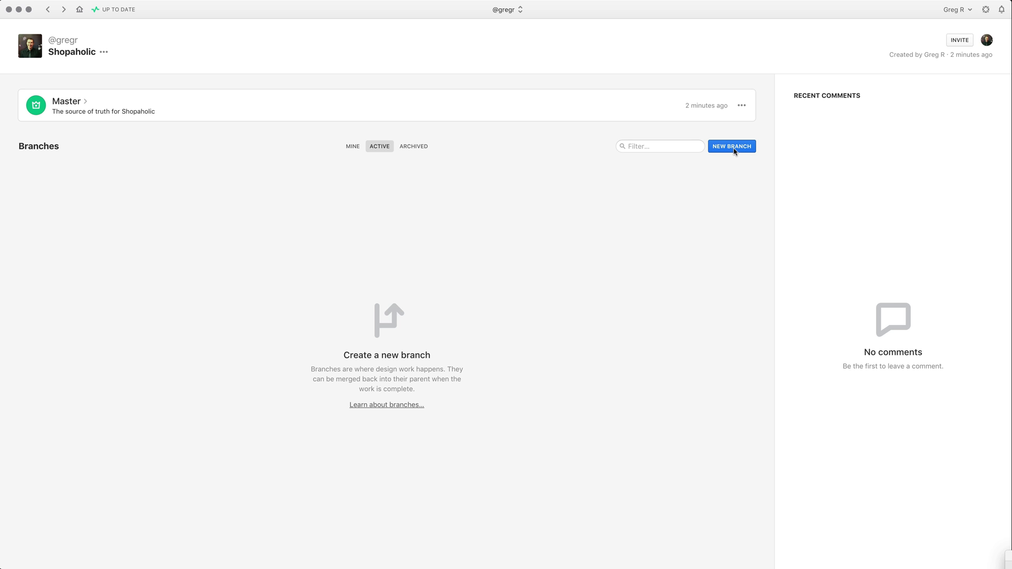
click(66, 100)
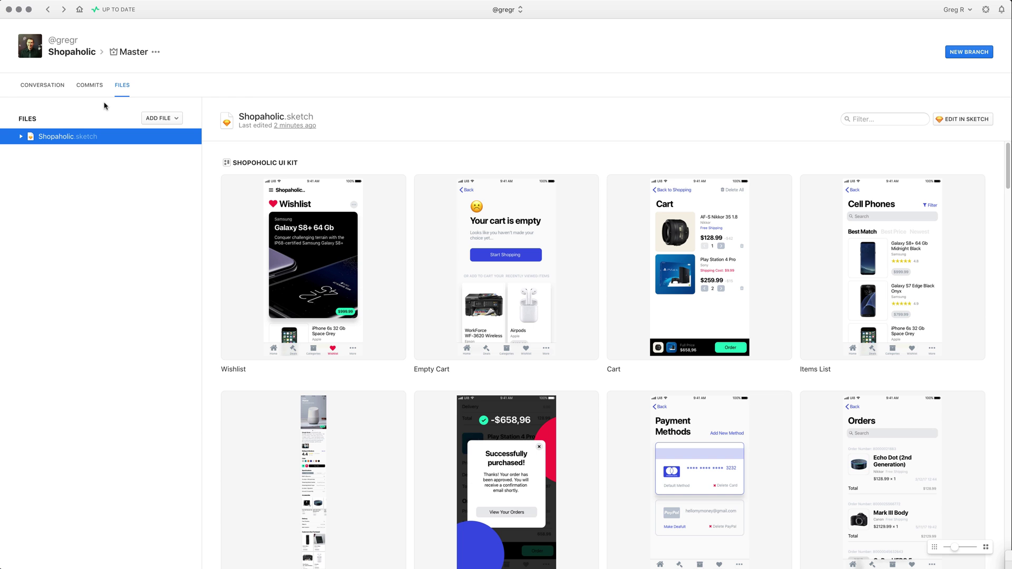
Edit Shopaholic.sketch in Sketch on a new branch named 'Buttons Change'.
click(955, 122)
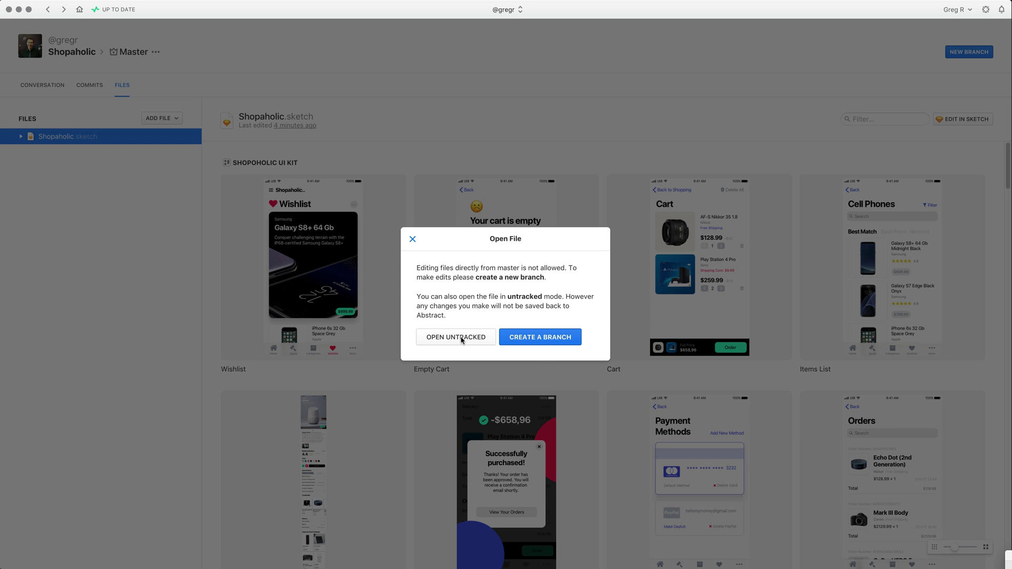
click(543, 339)
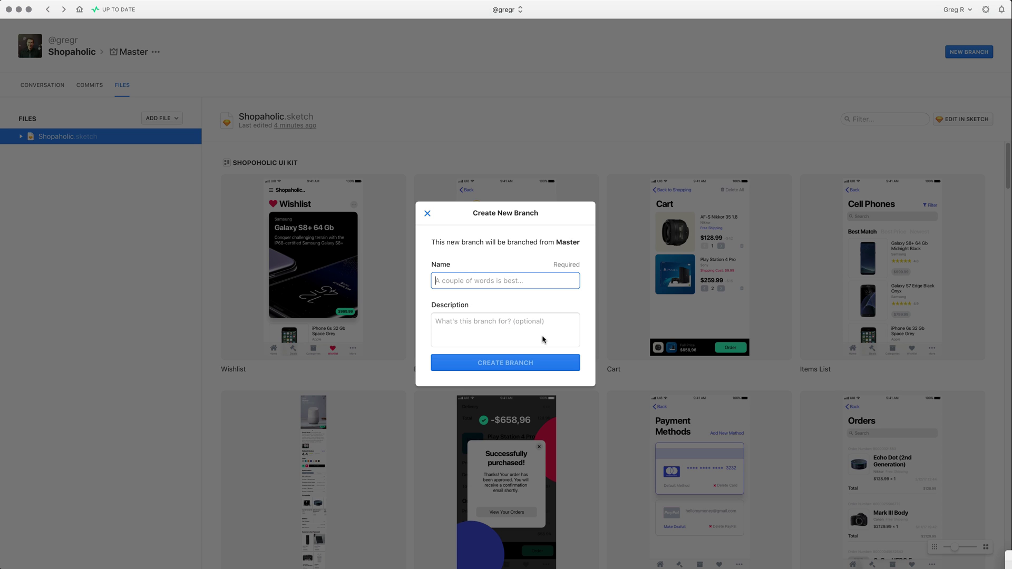
text(Buut)
key(BackSpace)
text(ttons Change)
key(Tab)
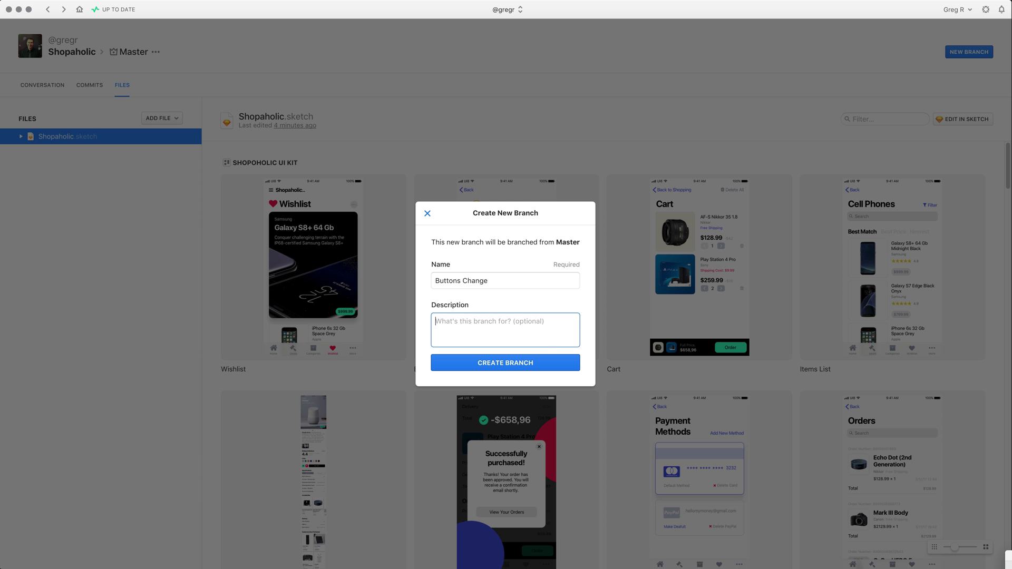
click(505, 362)
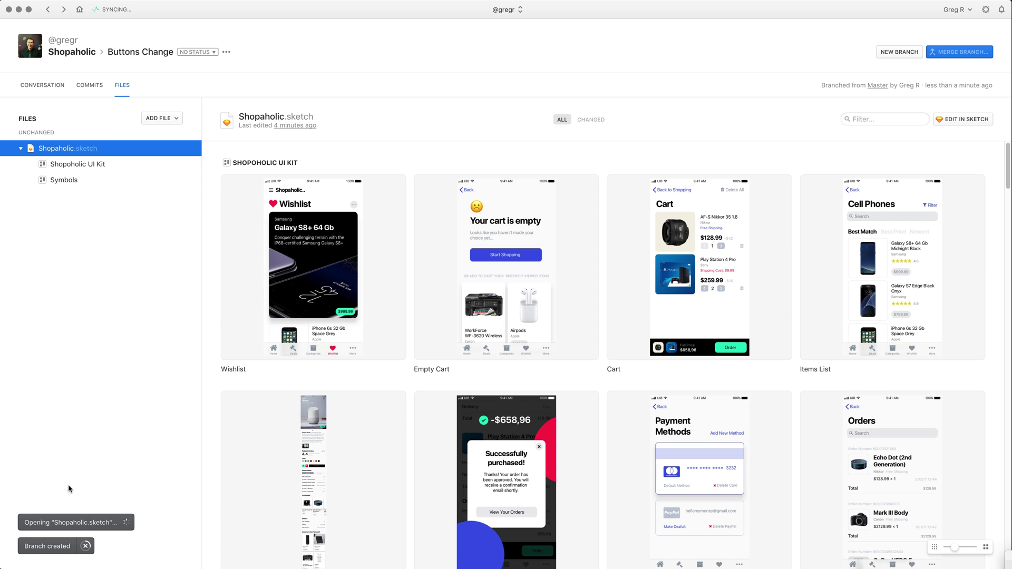
On the Symbols page, fill the Get Started button background with the yellow global colour.
click(85, 546)
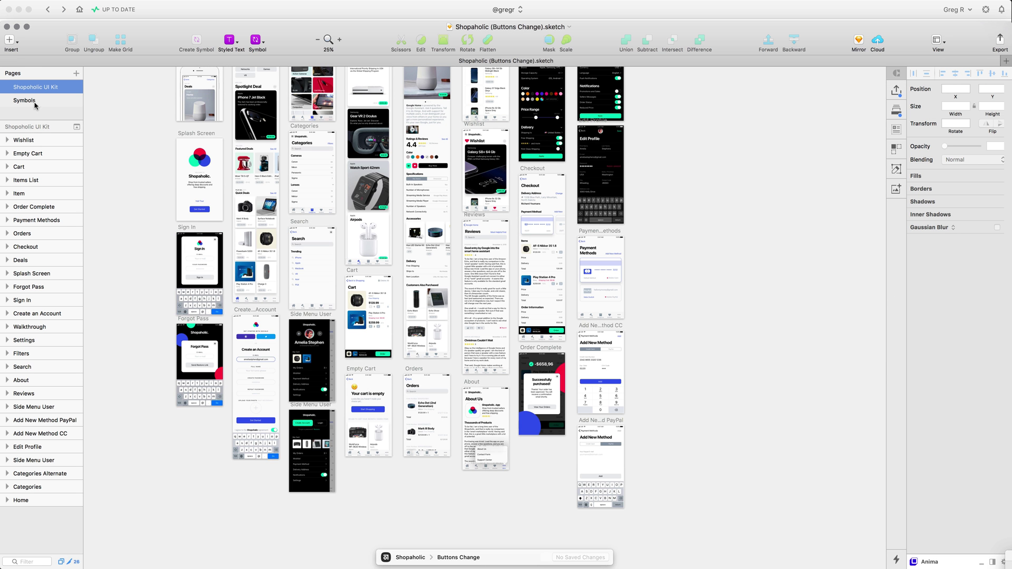
click(25, 100)
scroll(262, 319, left, 1)
scroll(262, 319, left, 5)
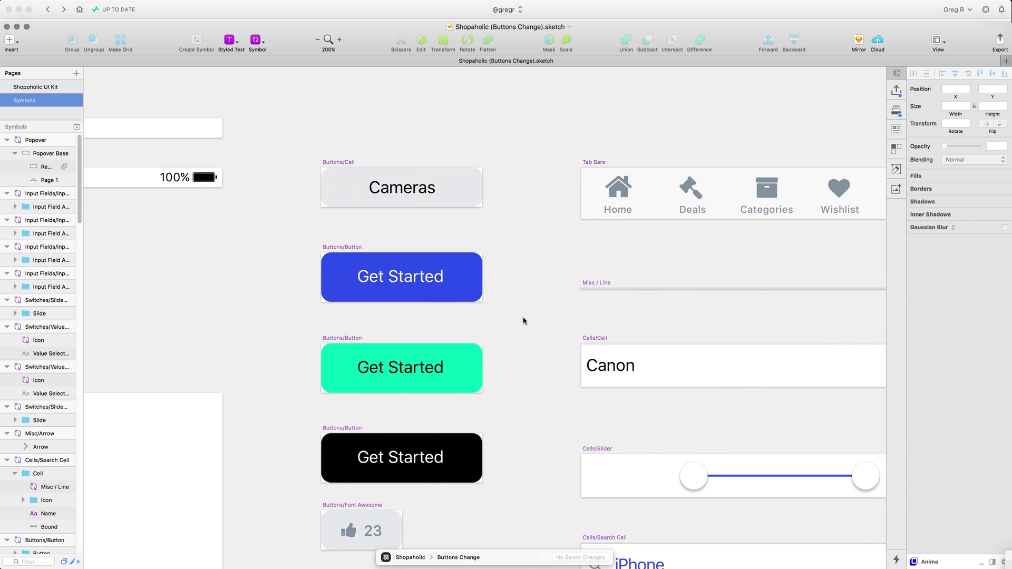
click(472, 288)
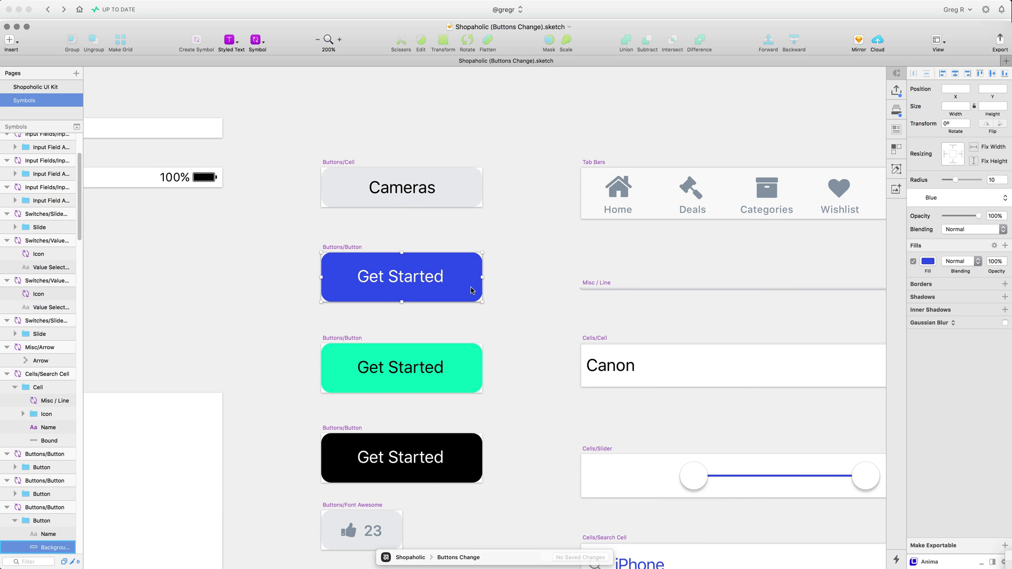
click(928, 261)
click(941, 434)
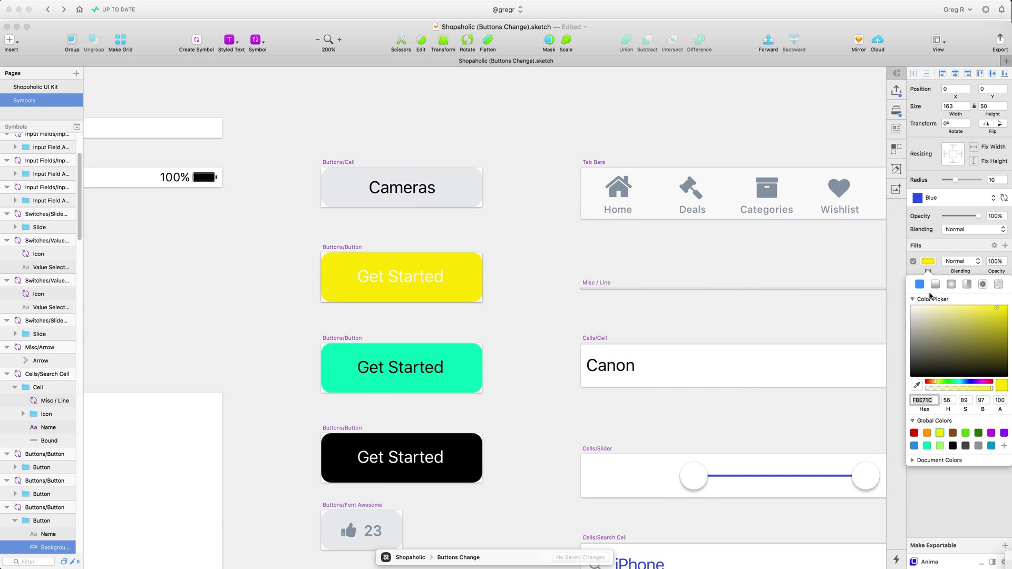
click(907, 257)
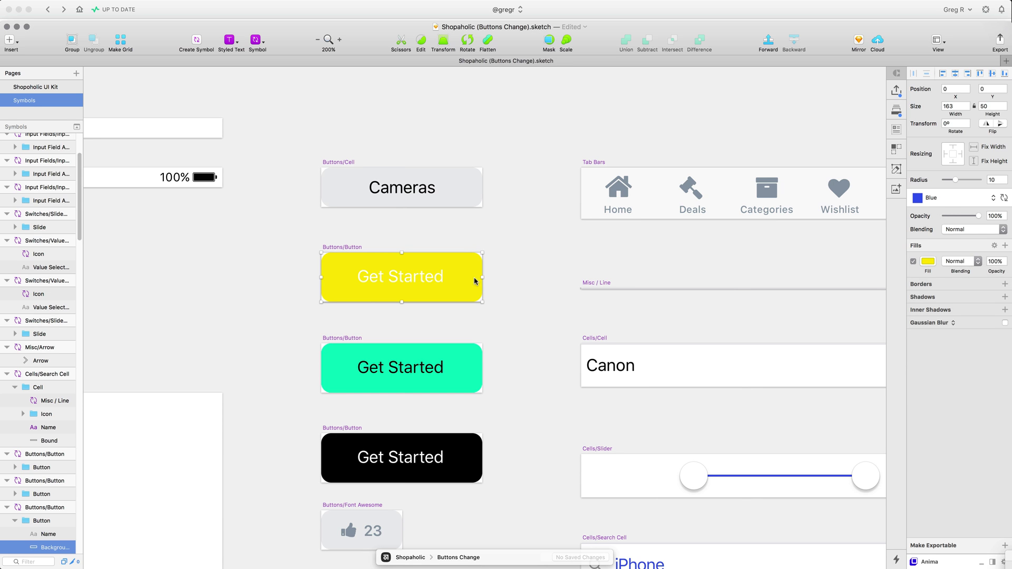
Darken the Get Started label text to near-black and save the file.
click(427, 279)
click(972, 227)
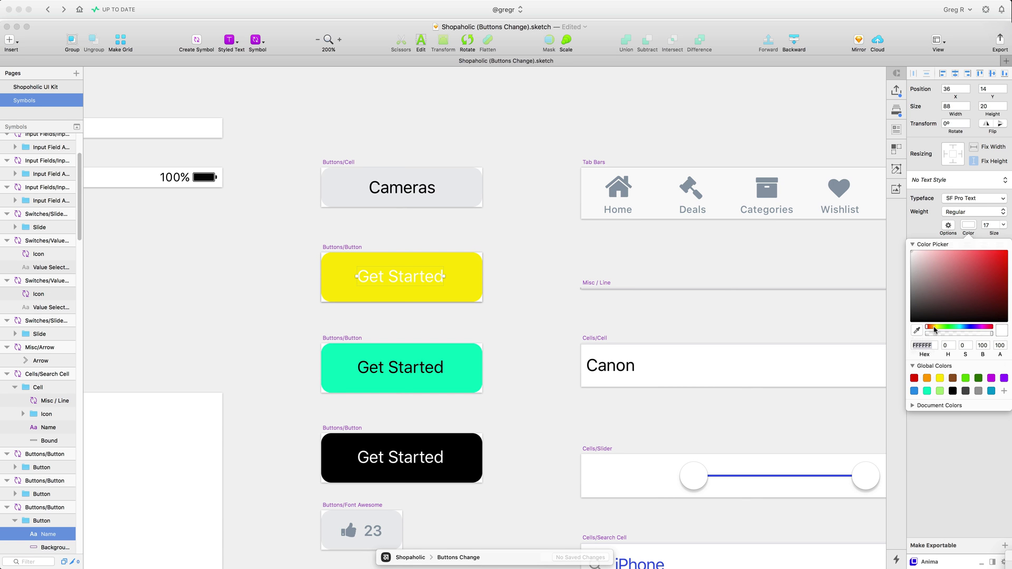
drag(923, 312, 902, 315)
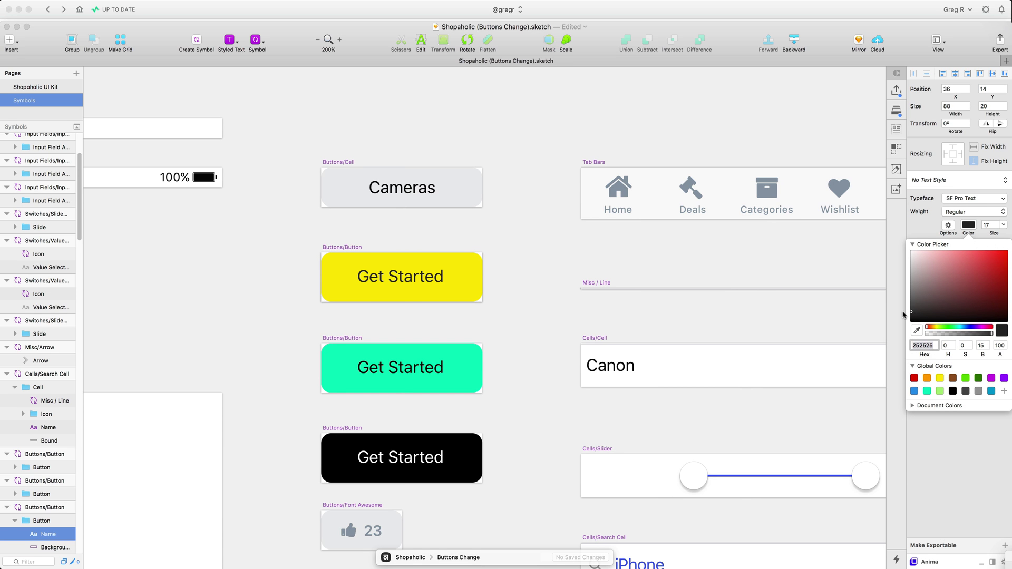
click(496, 270)
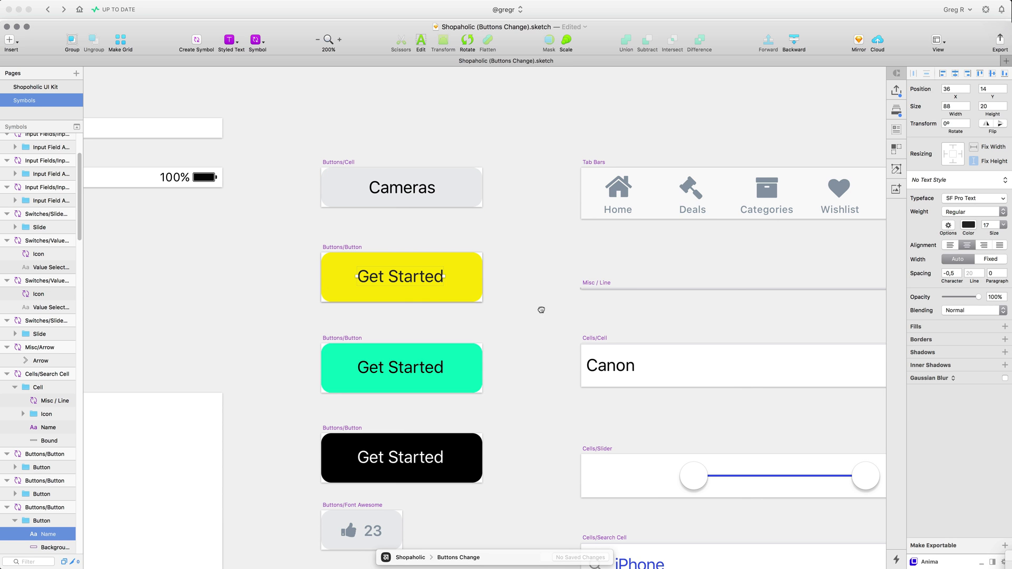
scroll(537, 309, down, 3)
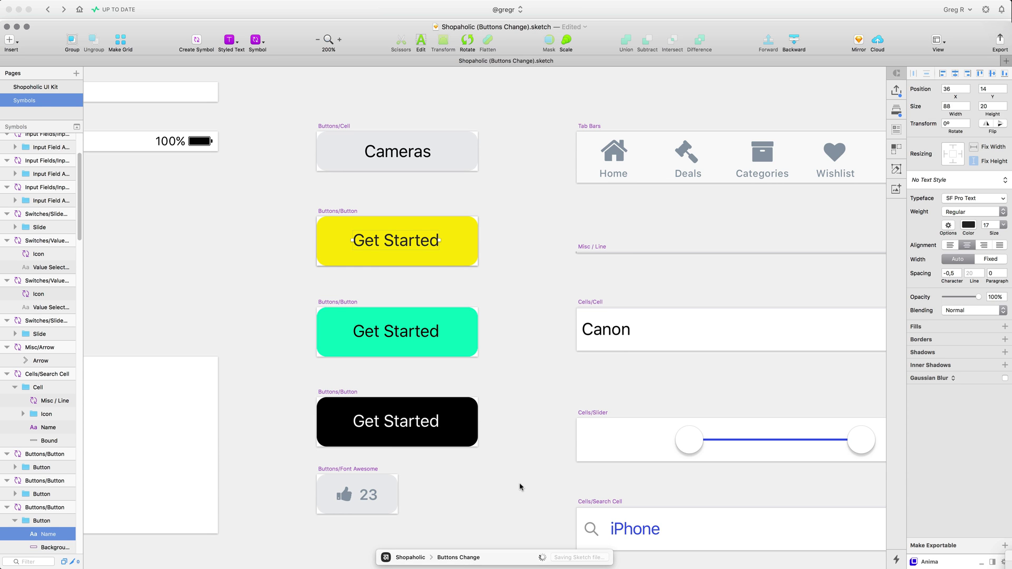
key(super+s)
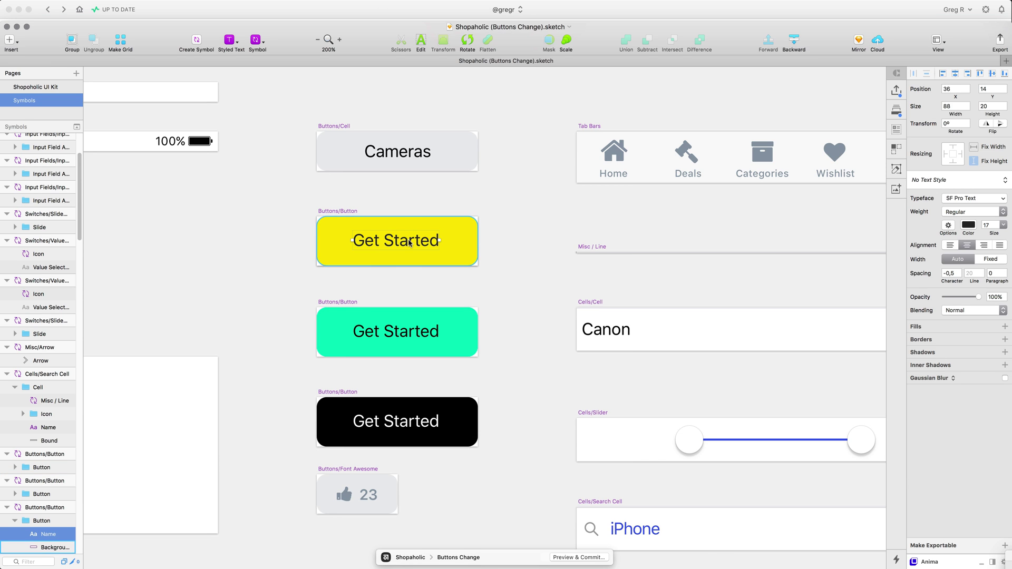
Adjust the Get Started label text colour to a dark grey.
click(968, 225)
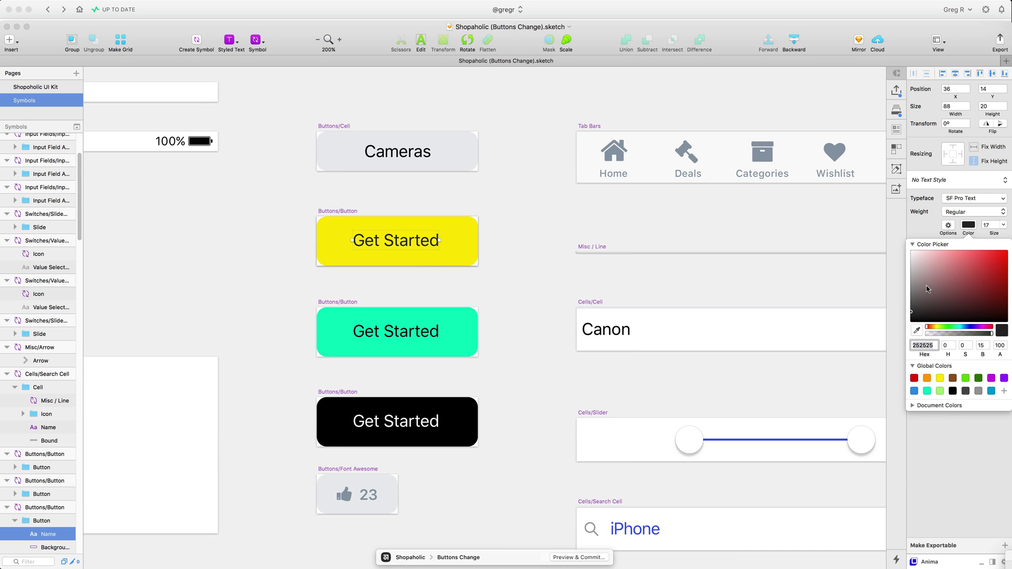
click(911, 303)
click(855, 293)
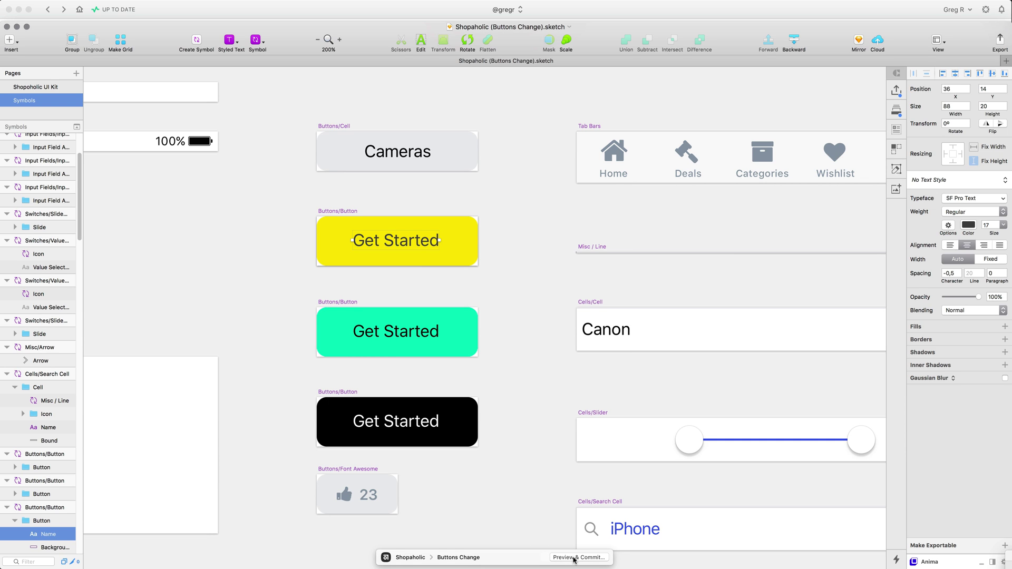
Preview the Sketch changes and commit them with the title 'Yellow color'.
click(580, 558)
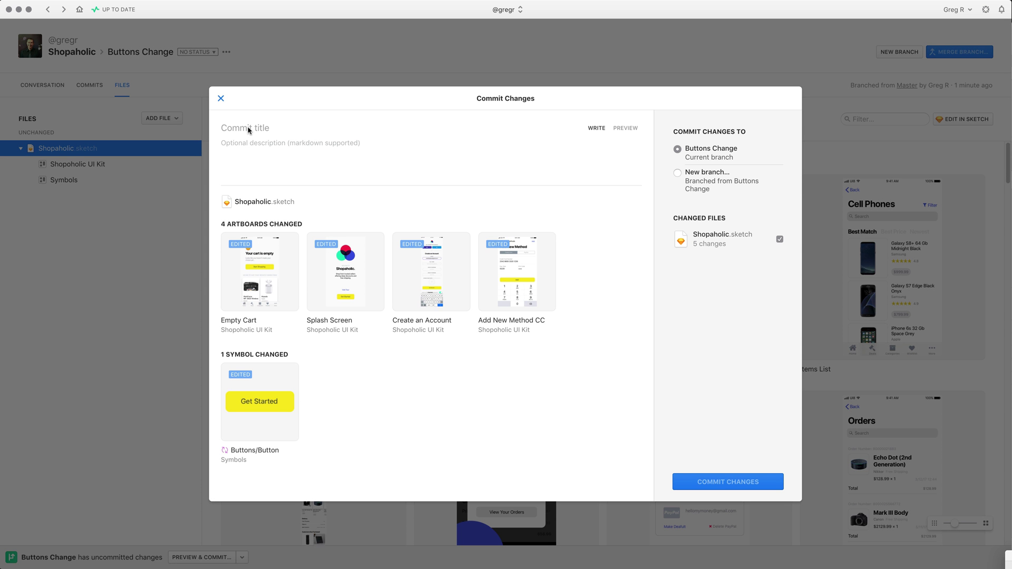
text(Yellow color)
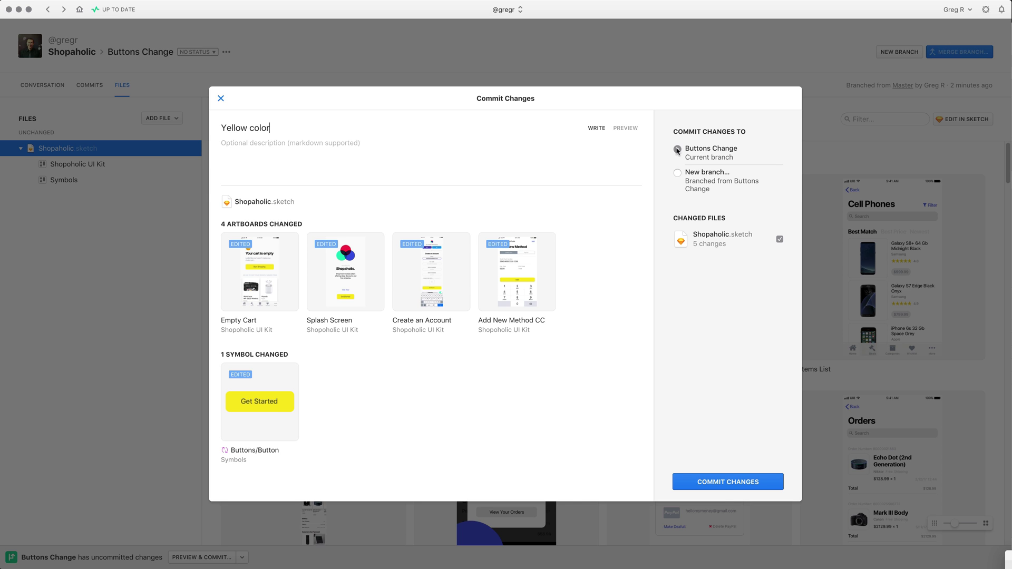
click(734, 482)
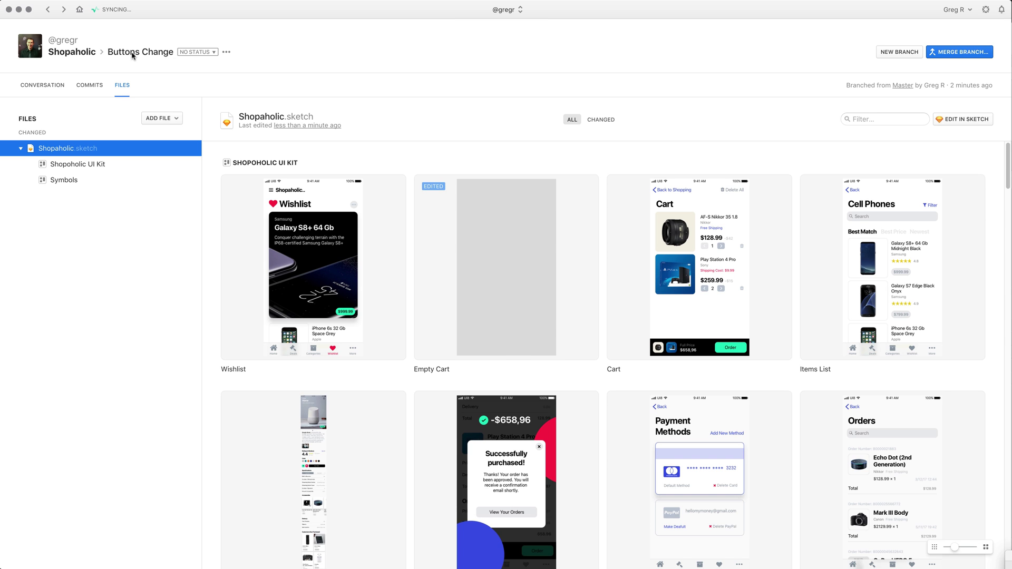
Check the Master branch's Symbols page still shows the original buttons.
click(72, 51)
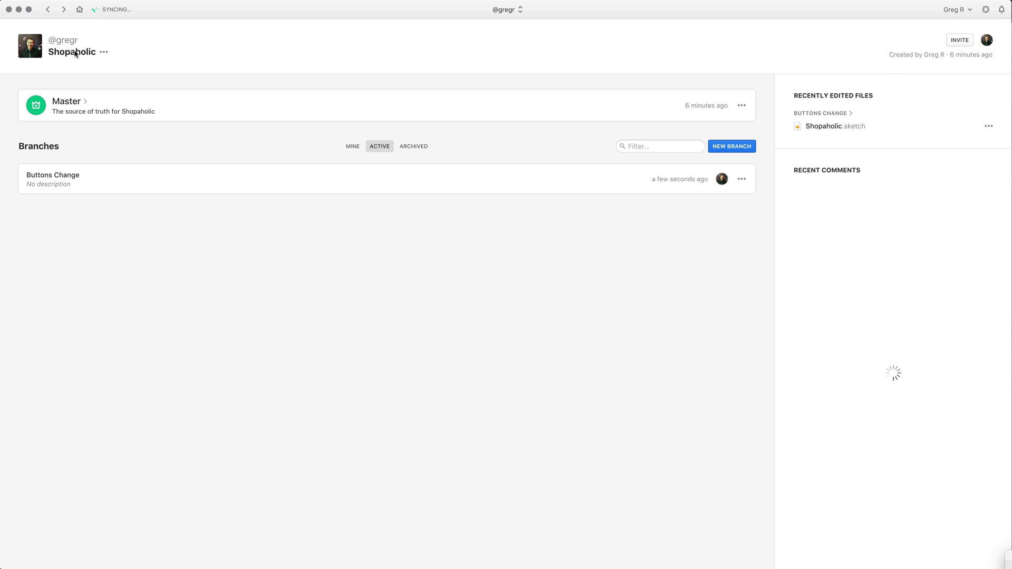
click(99, 113)
click(22, 138)
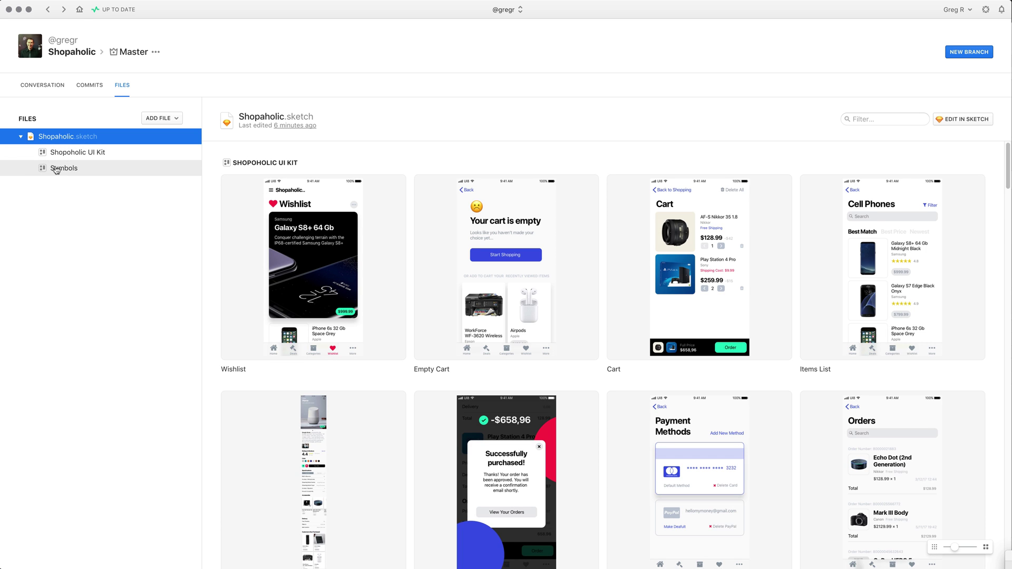
click(61, 167)
scroll(388, 264, down, 5)
scroll(401, 265, down, 4)
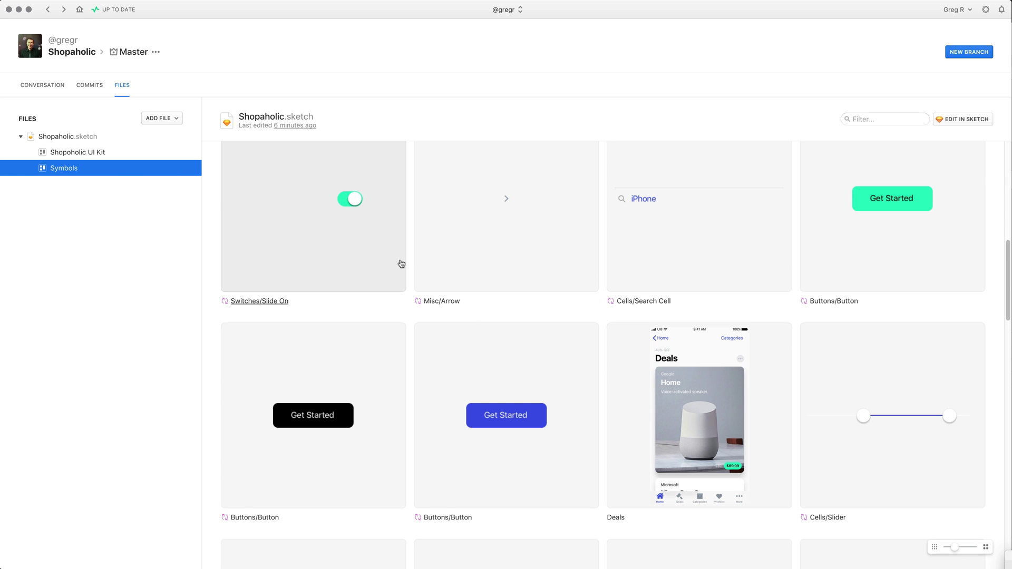
Set the Buttons Change branch status to Open for Feedback.
click(74, 55)
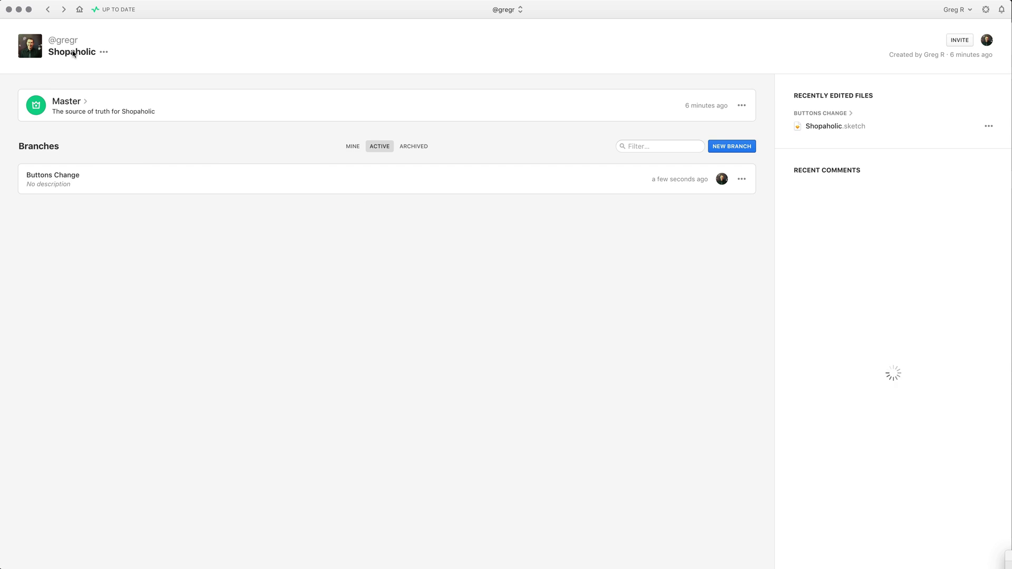
click(74, 177)
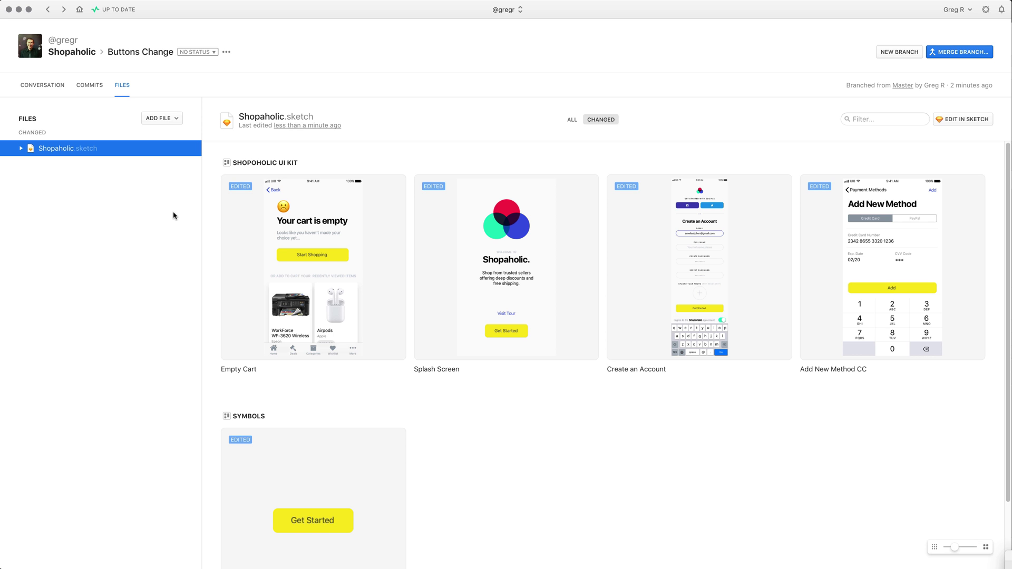
click(204, 52)
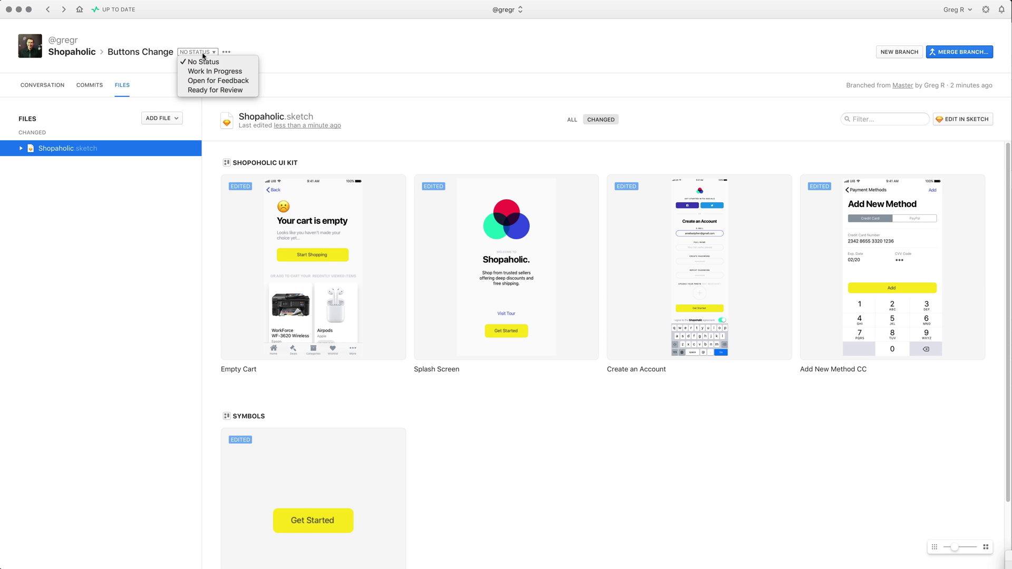
click(226, 81)
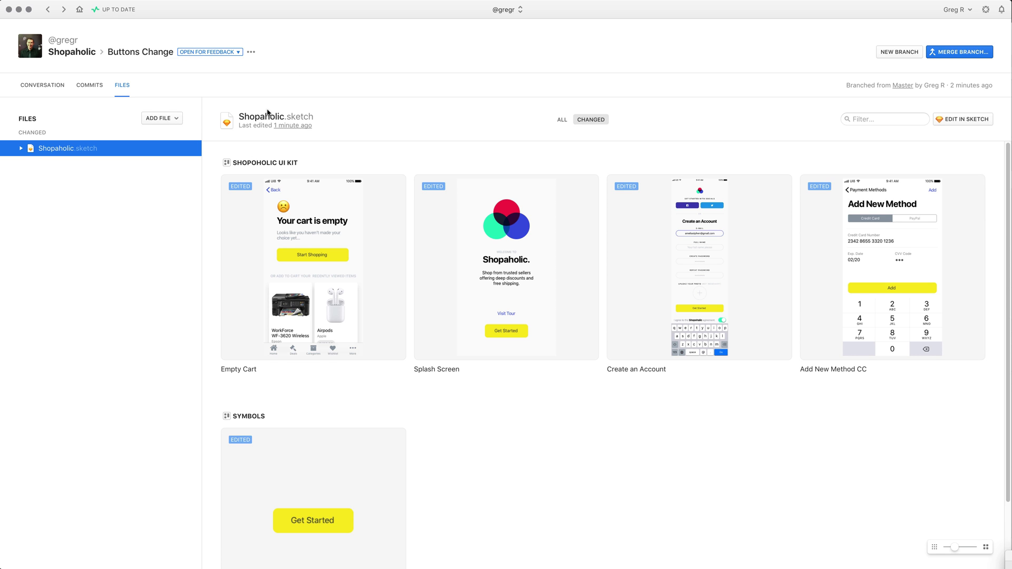
Post 'Try red!' in the branch Conversation, then return to the Files tab.
click(46, 86)
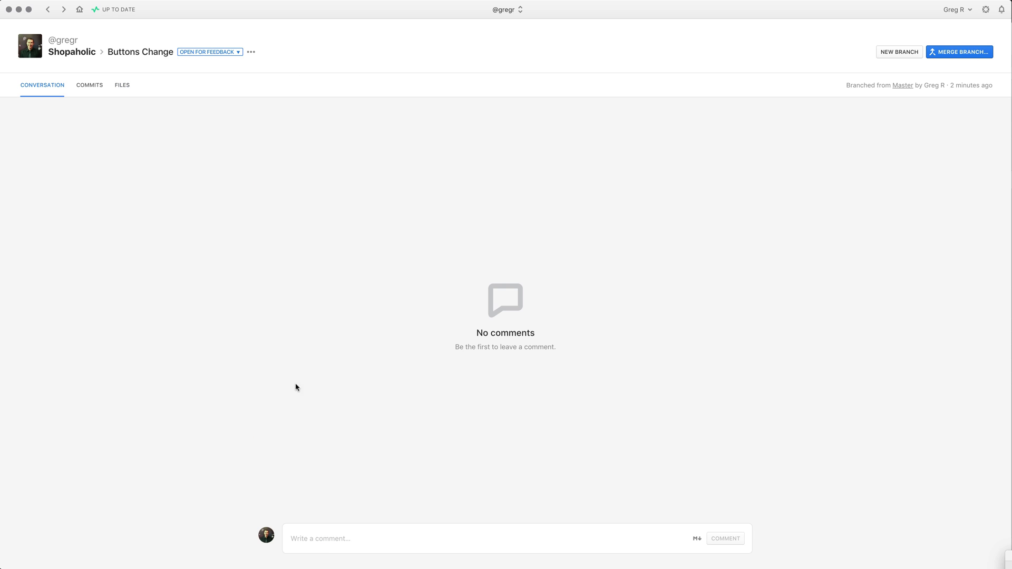
click(330, 545)
text(Try red!)
click(720, 537)
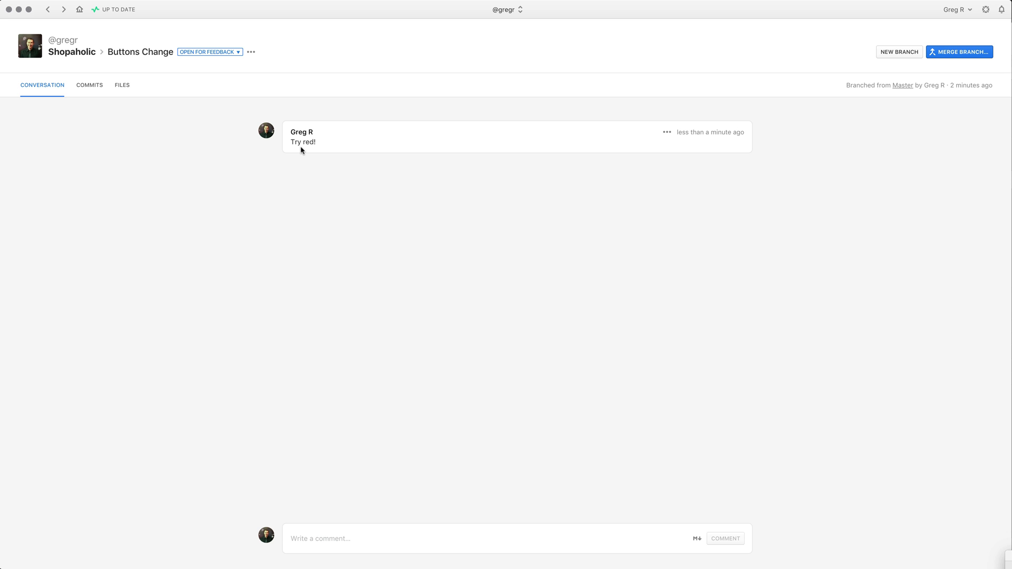
click(122, 88)
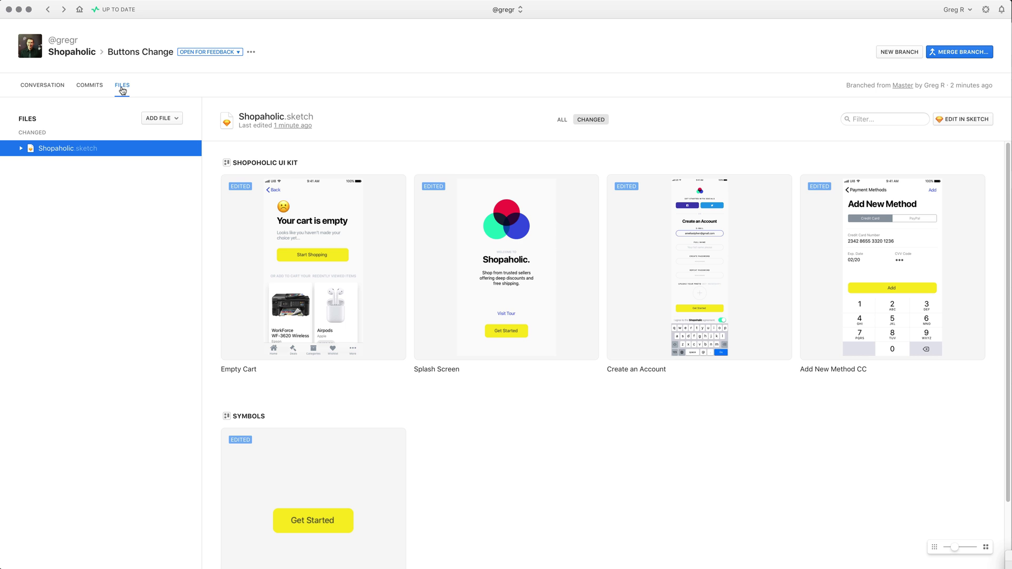
Open the branch file in Sketch and fill the Get Started button red.
click(967, 120)
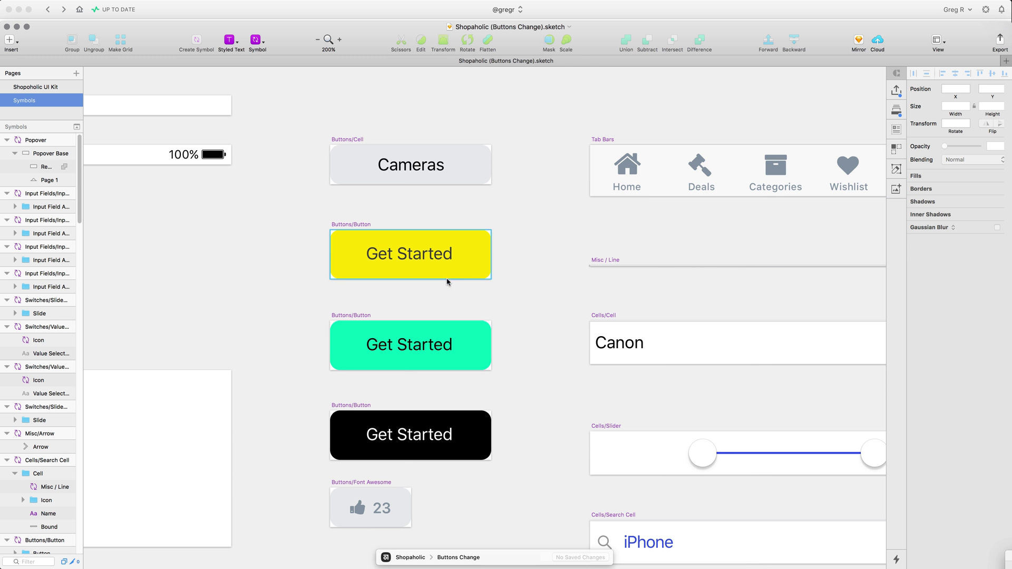
click(481, 262)
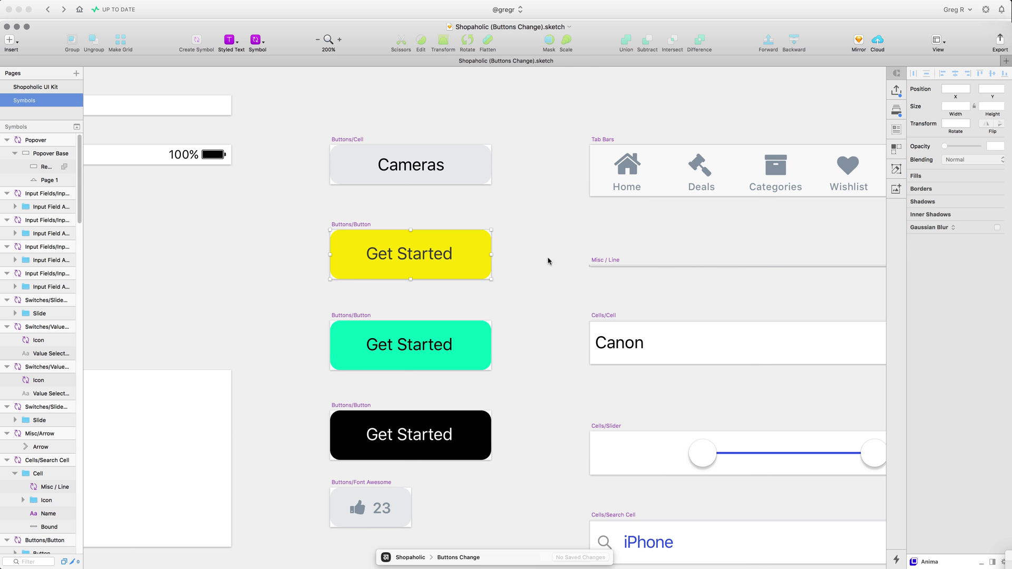
click(927, 261)
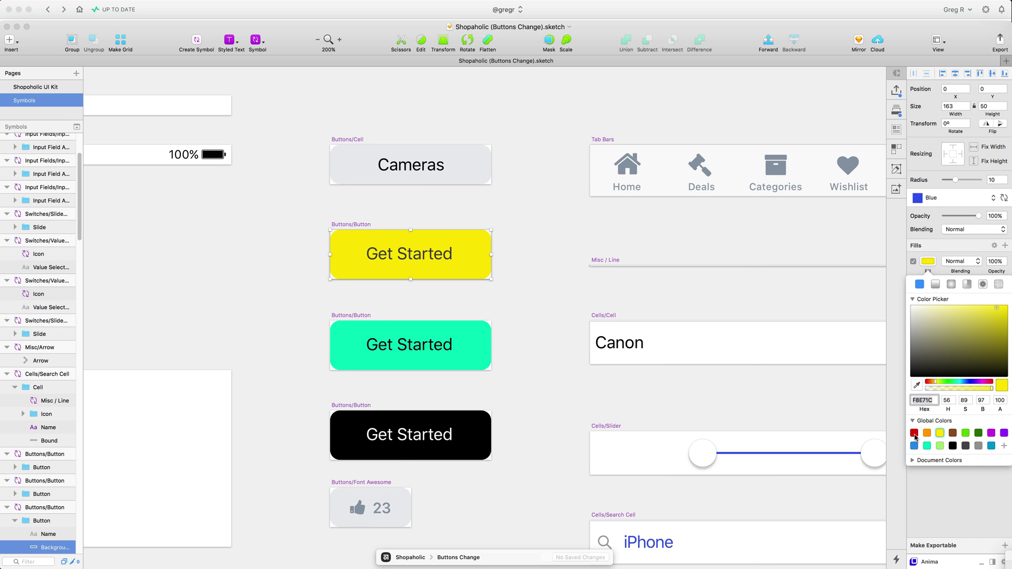
click(914, 432)
Change the Get Started label text colour to white.
click(391, 254)
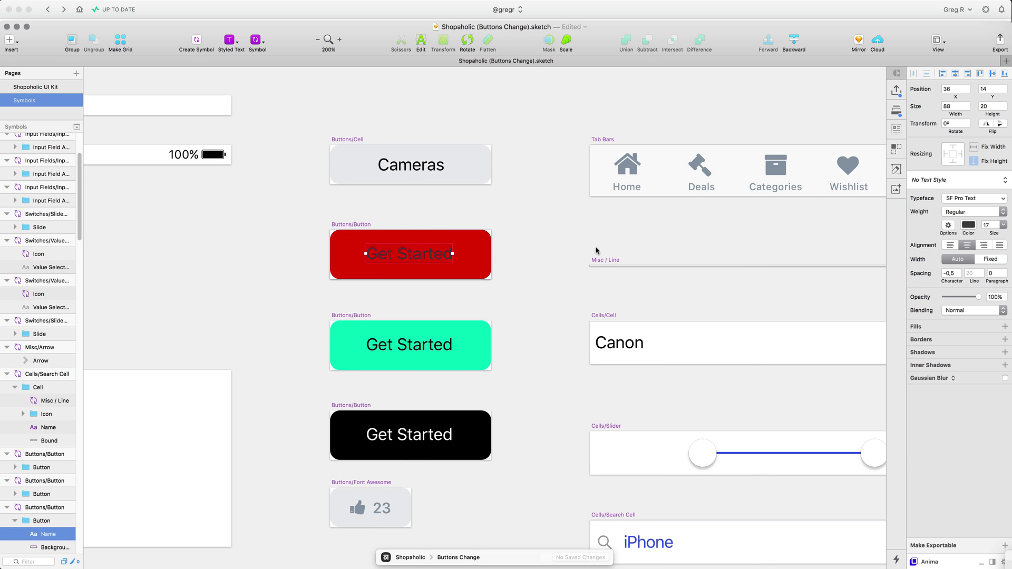
drag(938, 284, 911, 251)
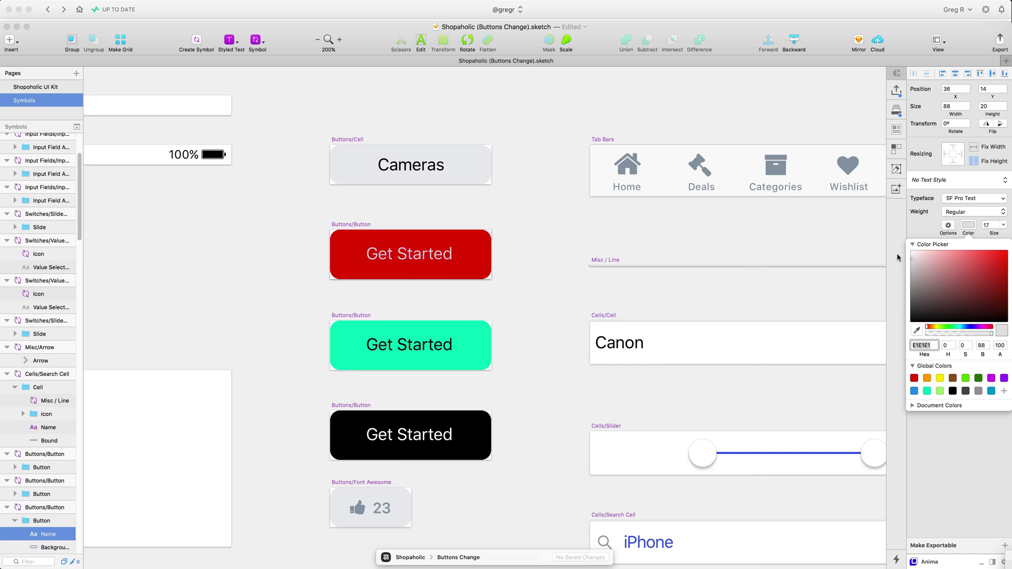
key(Escape)
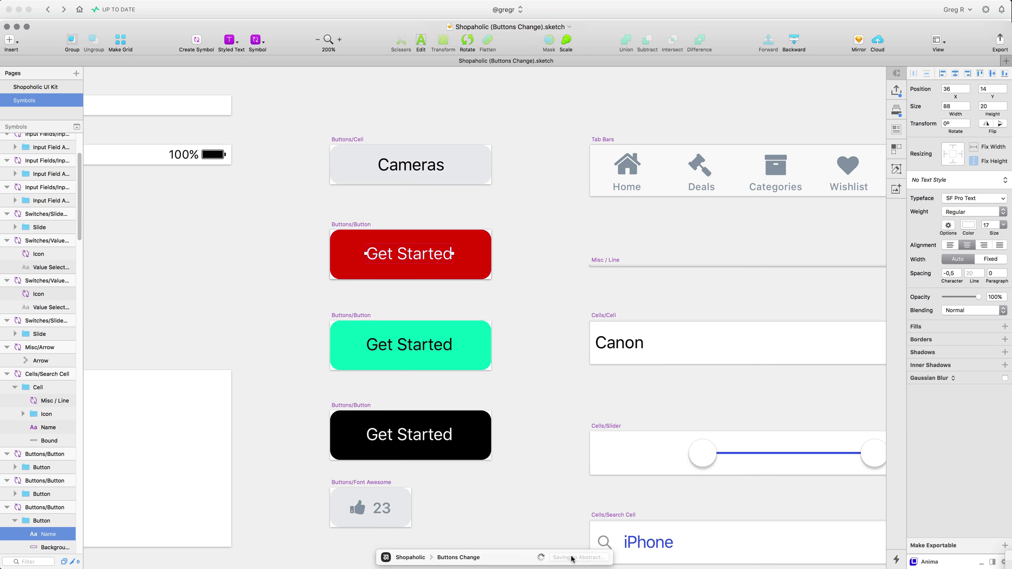
Commit the red button changes to Buttons Change with the title 'Red color'.
click(576, 560)
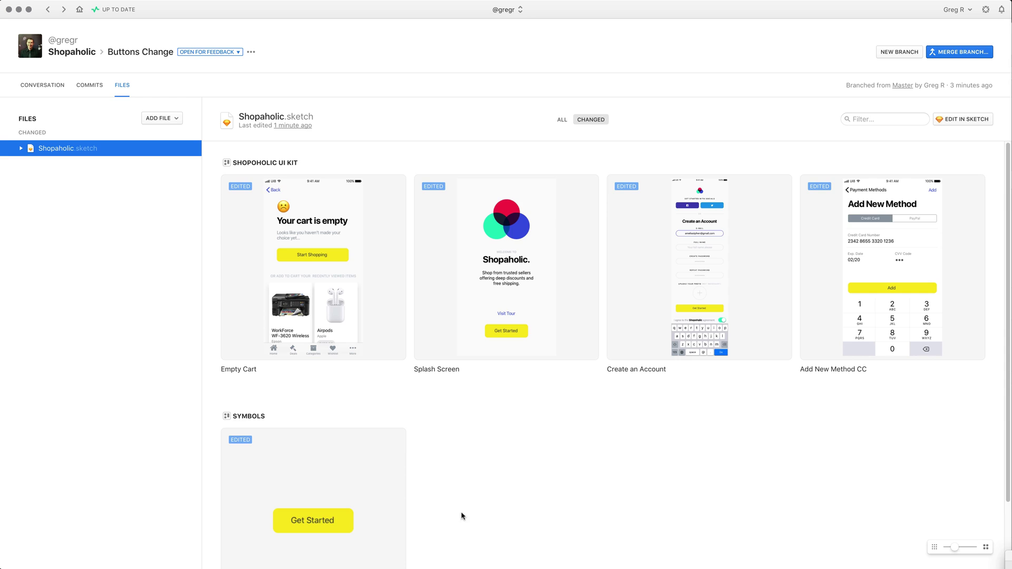
text(Red color)
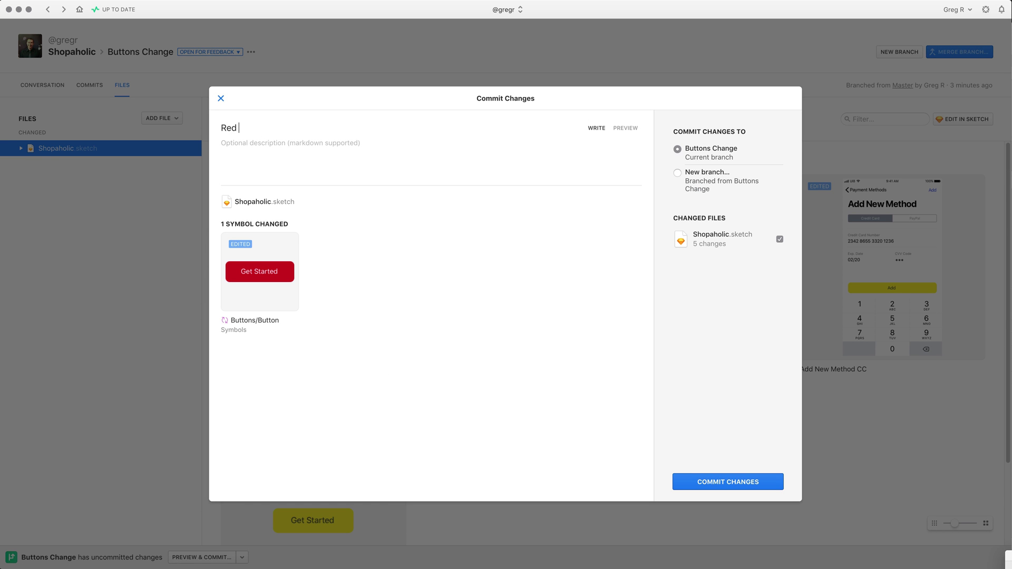
click(720, 482)
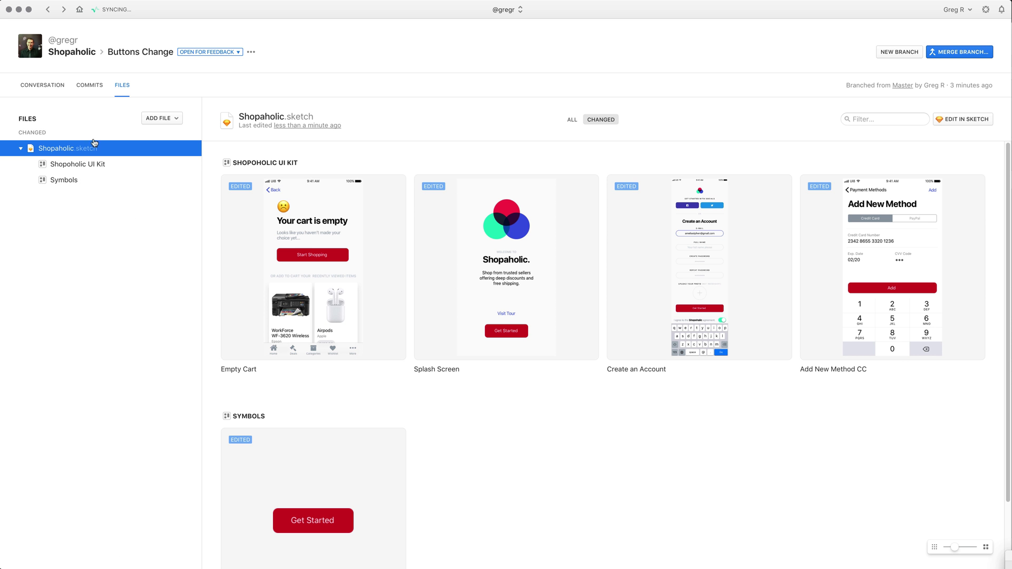
Compare the Yellow color and Red color commits' artboards in the branch history.
click(87, 85)
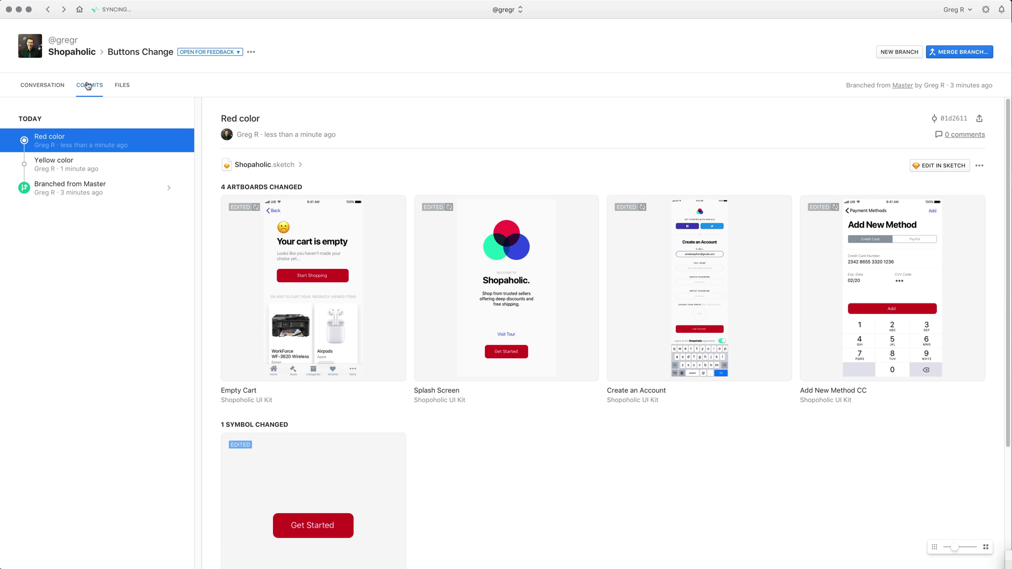
click(69, 169)
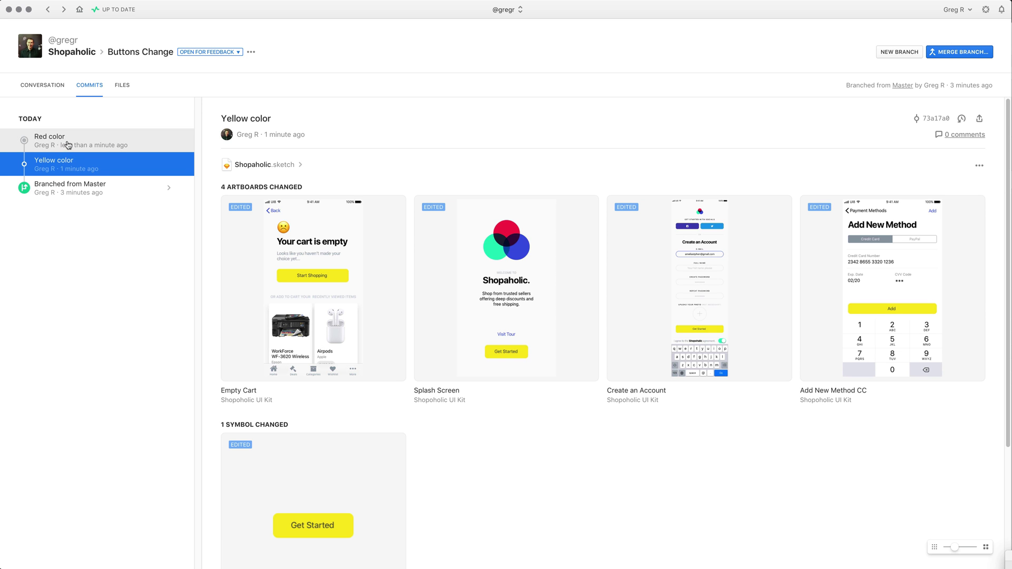
click(68, 143)
click(69, 169)
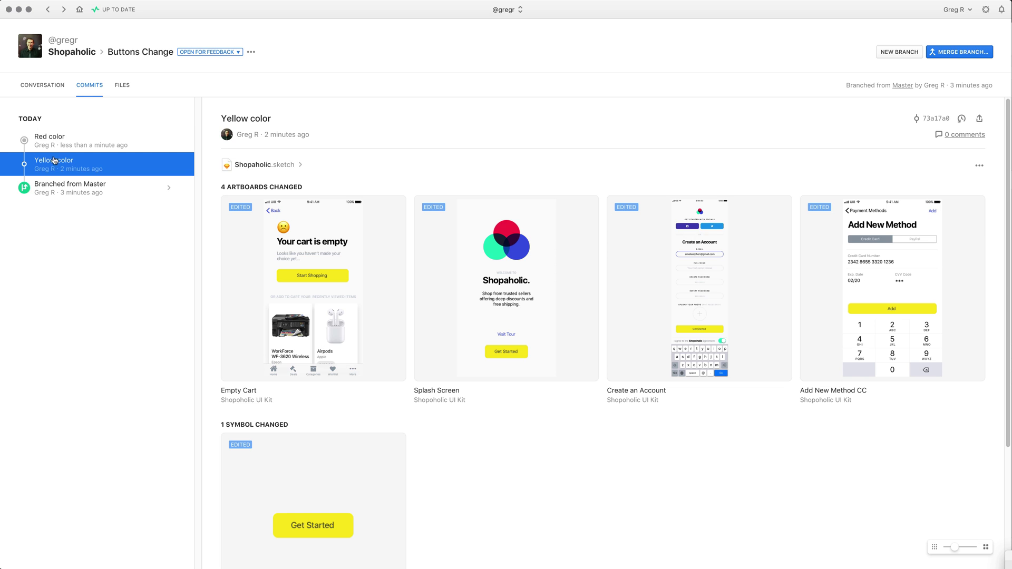
Comment 'yellow works better' on the branch, then reselect the Yellow color commit.
click(51, 87)
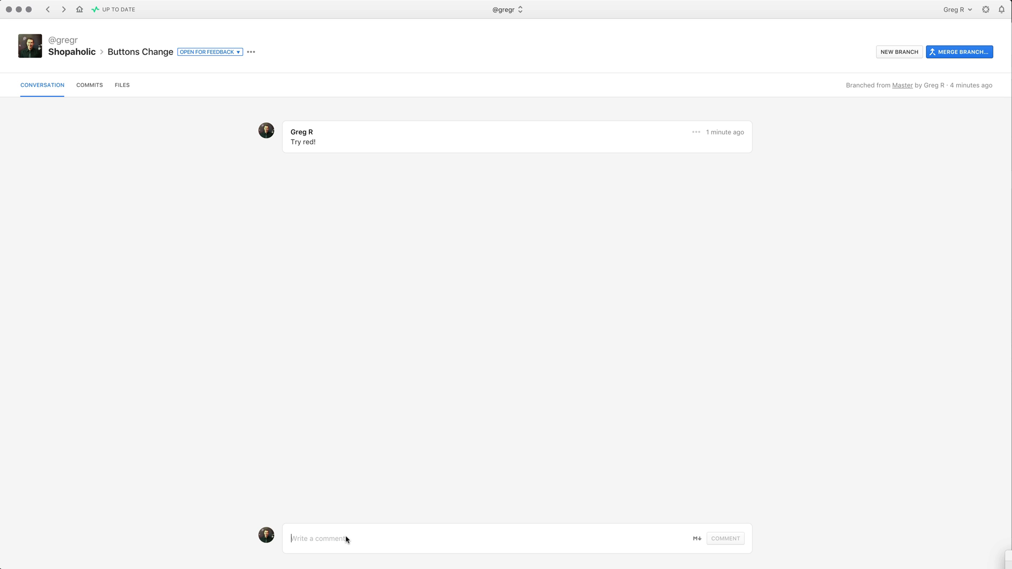
text(yellow works better)
click(729, 540)
click(83, 91)
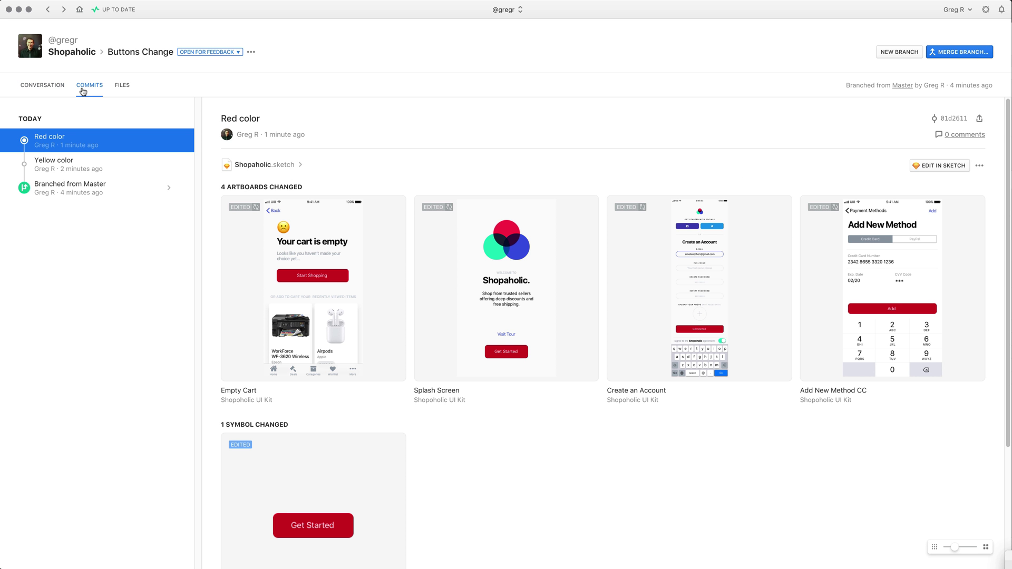
click(55, 168)
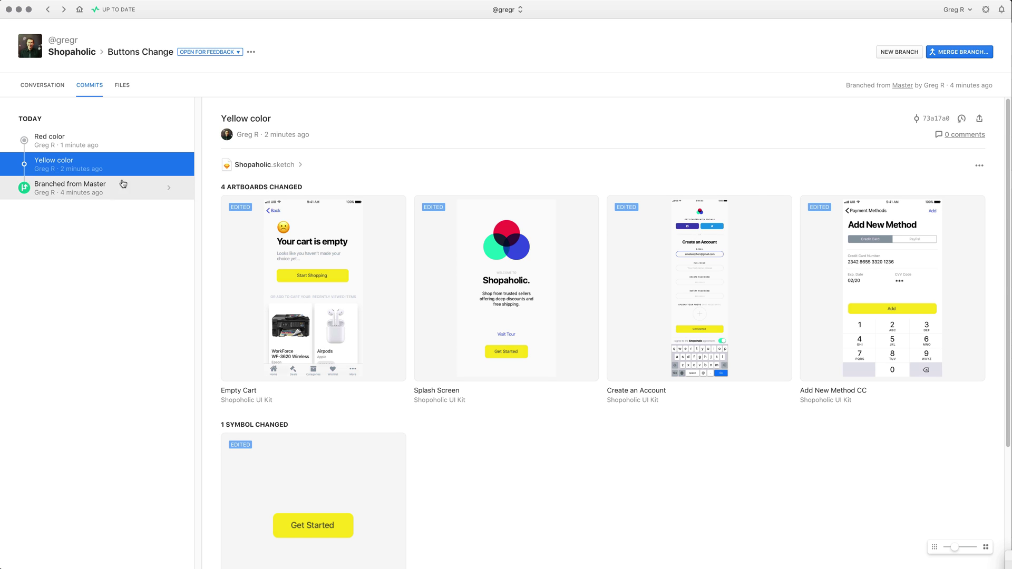
Restore Buttons Change to the Yellow color commit and set its status to Ready for Review.
click(960, 121)
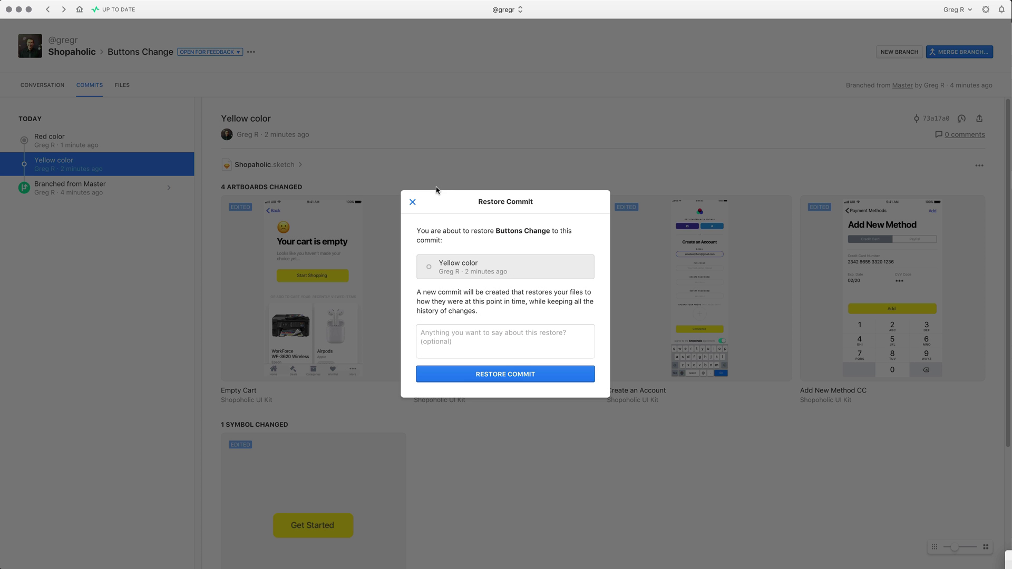
click(504, 378)
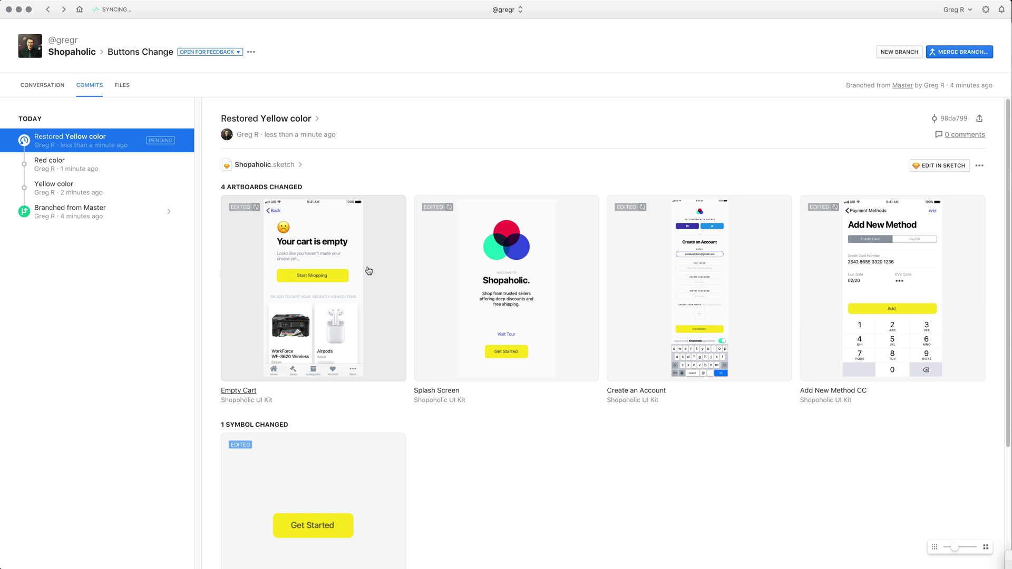
click(210, 52)
click(215, 90)
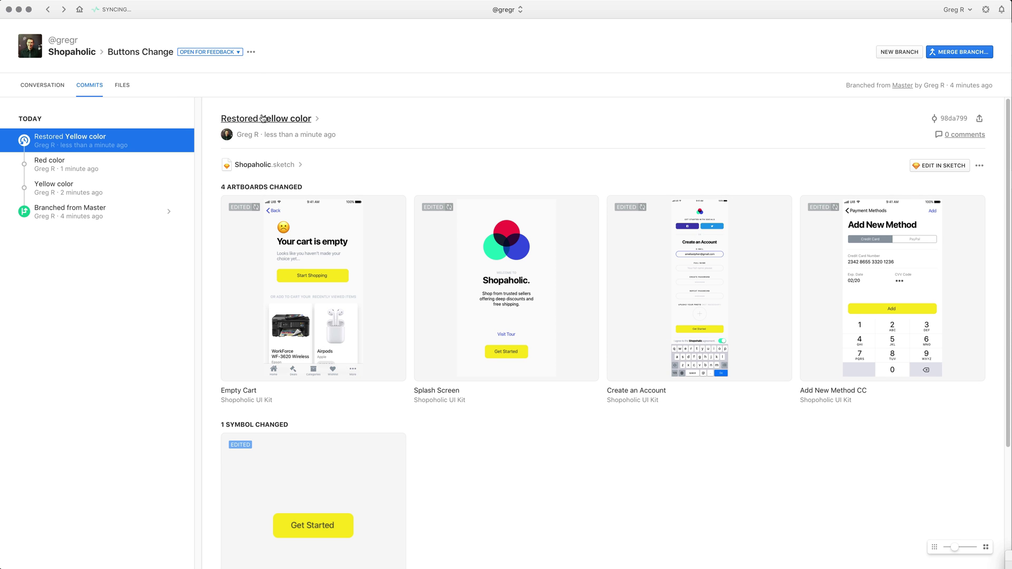
click(42, 86)
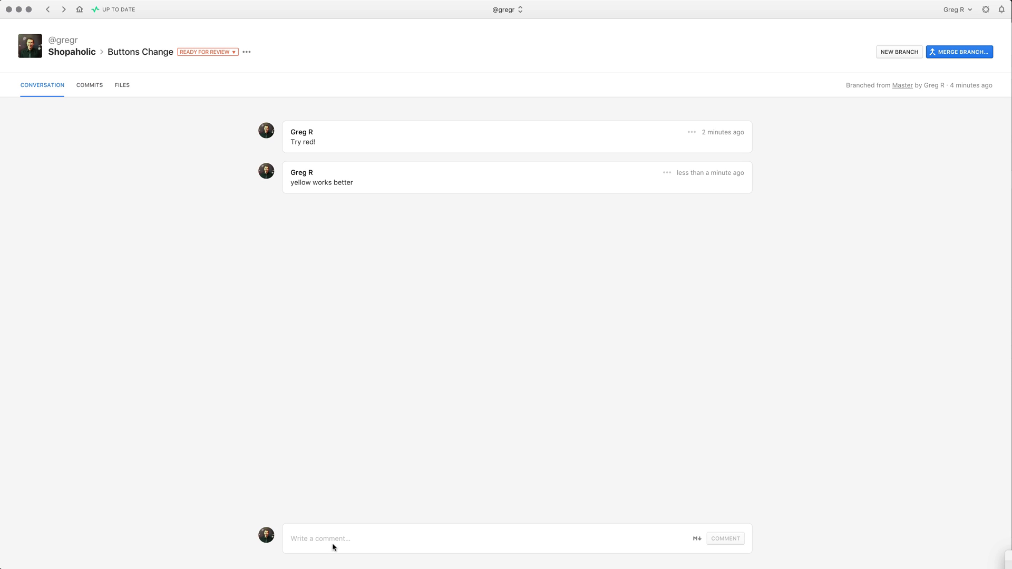
Post the comment 'yay!' in the Buttons Change conversation.
text(yay!)
click(726, 539)
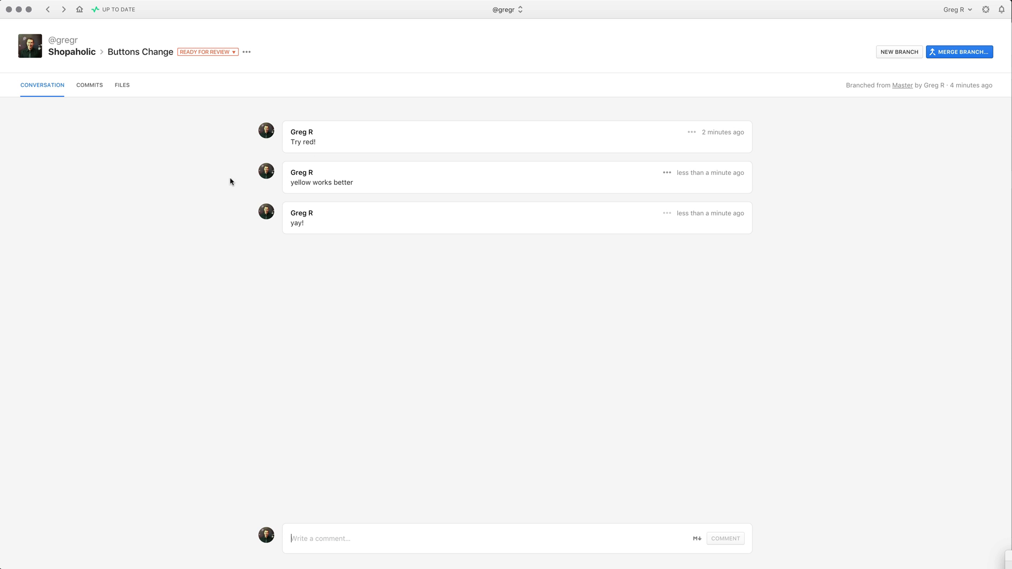
click(92, 87)
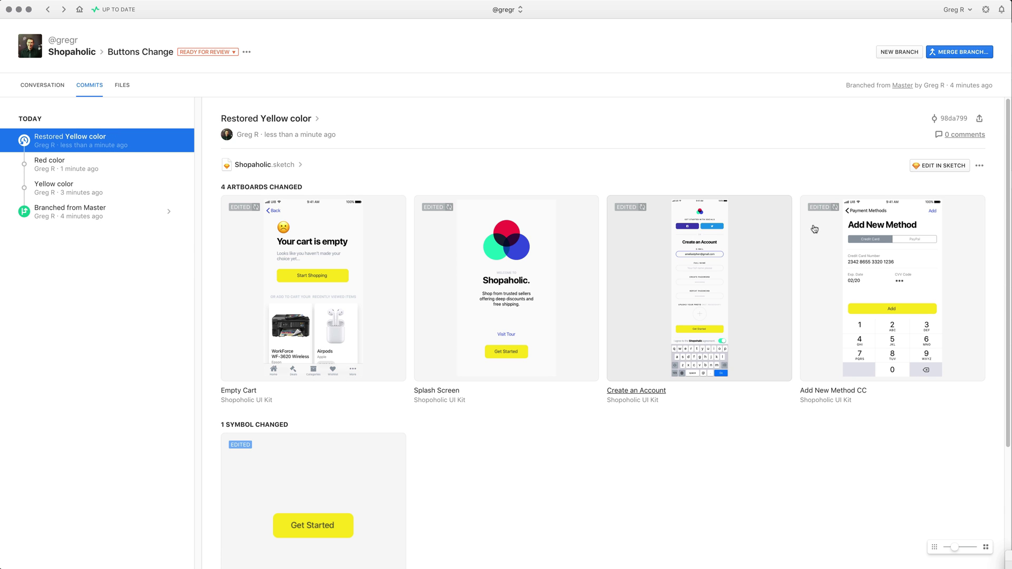
Merge Buttons Change into Master noting 'yellow color for buttons', archiving the branch.
click(955, 56)
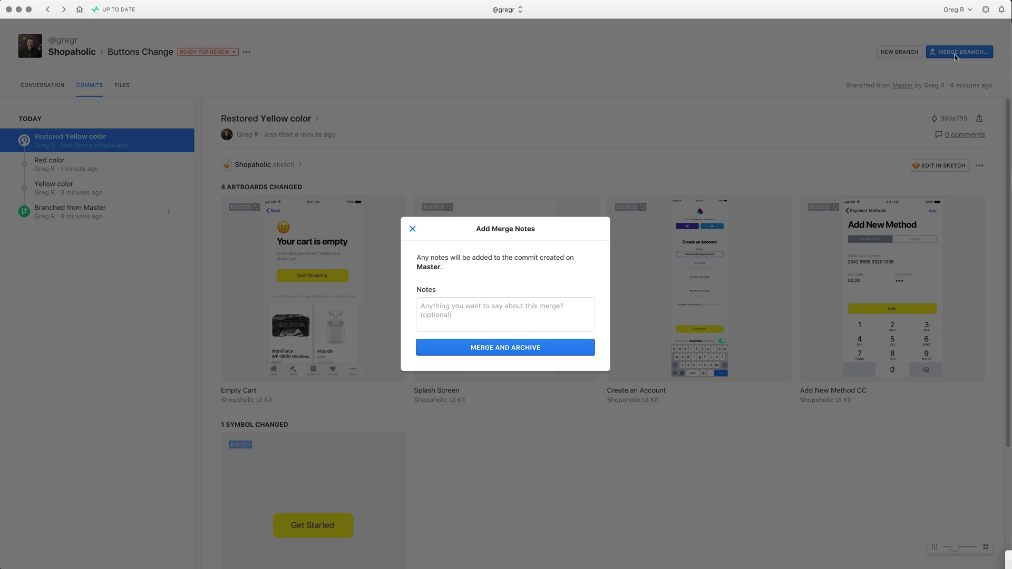
click(500, 310)
text(yellow color for buttons)
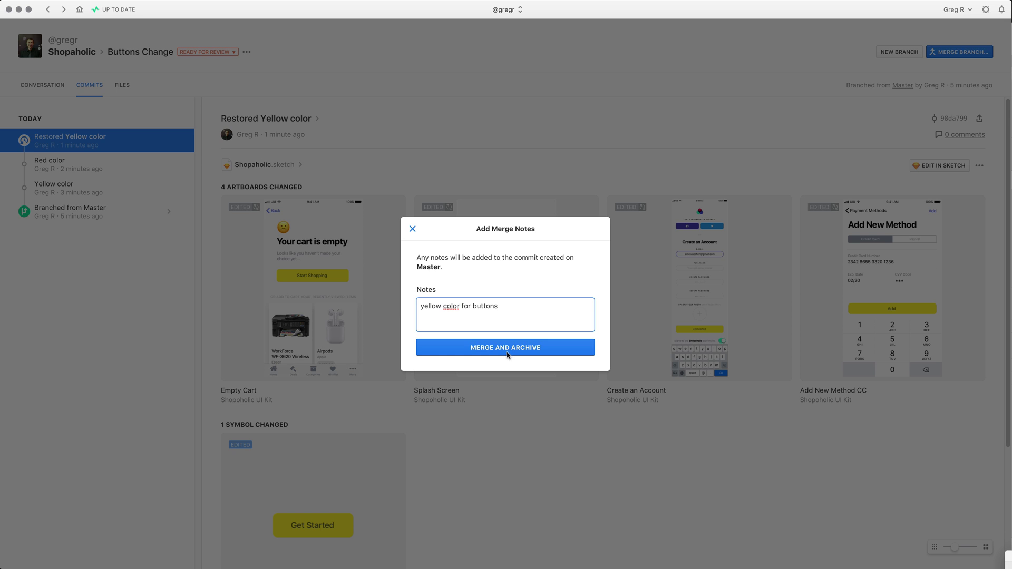
click(508, 354)
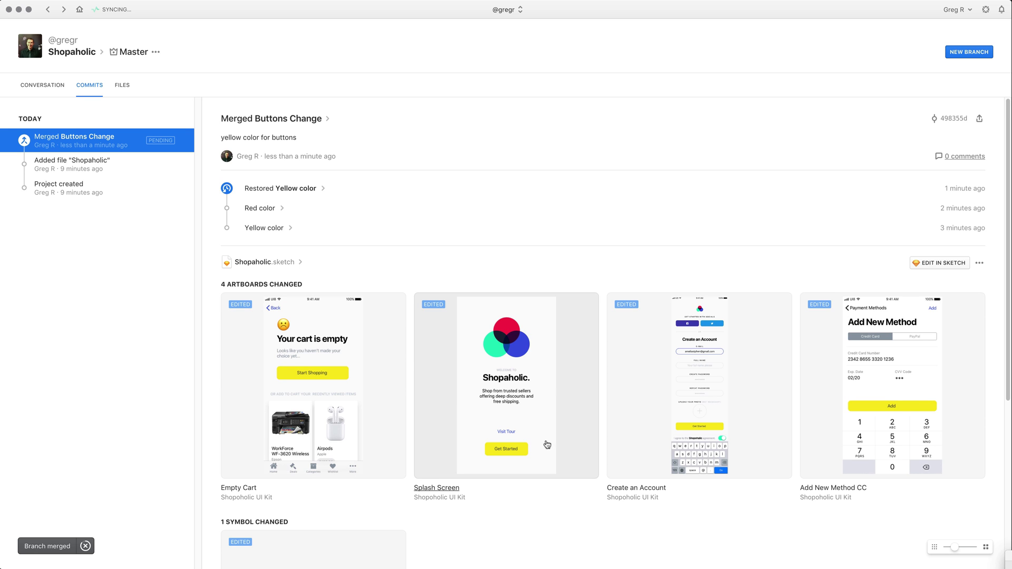
Check the Archived branch list, then browse Master's commits including Merged Buttons Change.
click(79, 52)
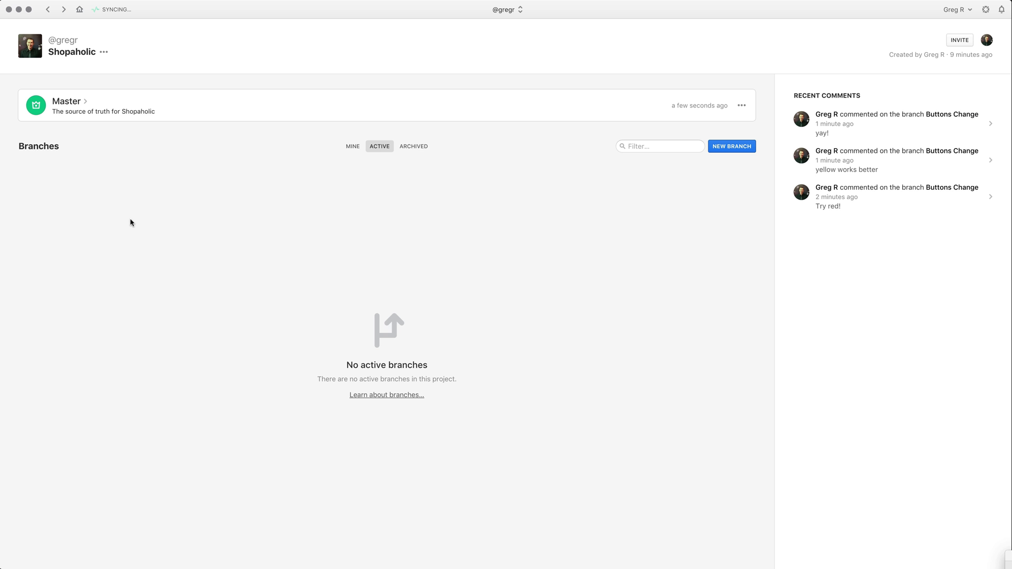
click(413, 147)
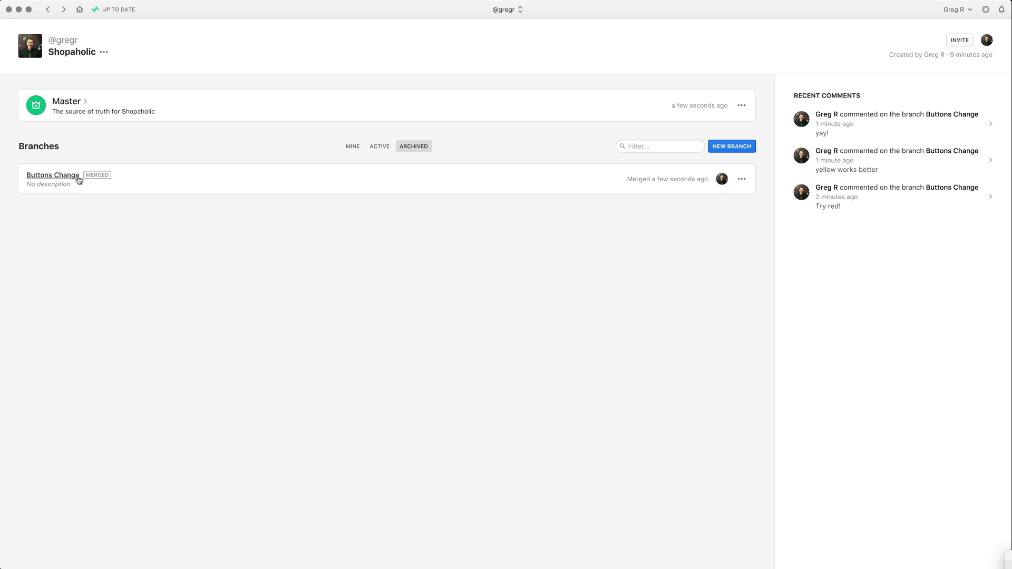
click(66, 103)
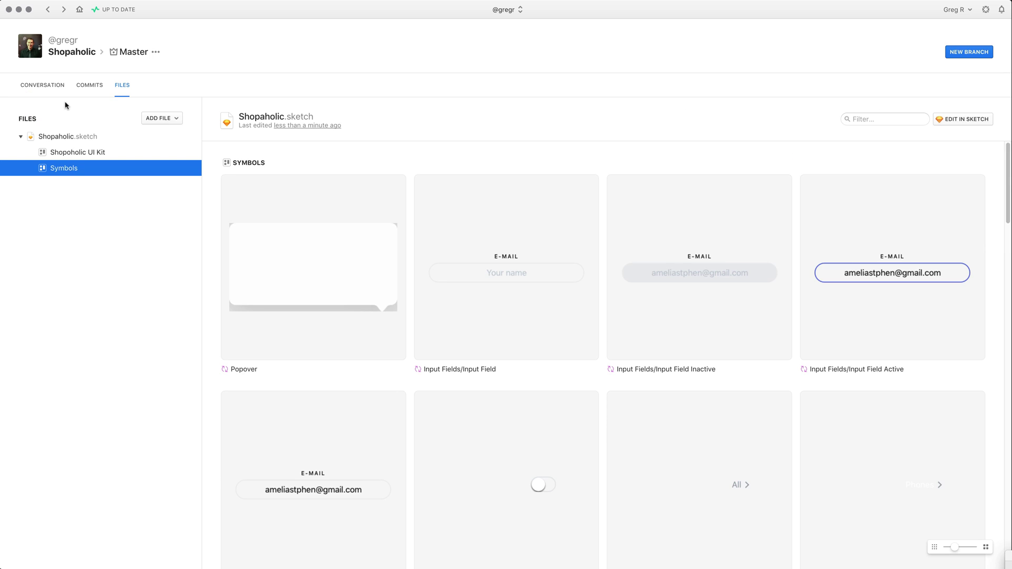
click(84, 90)
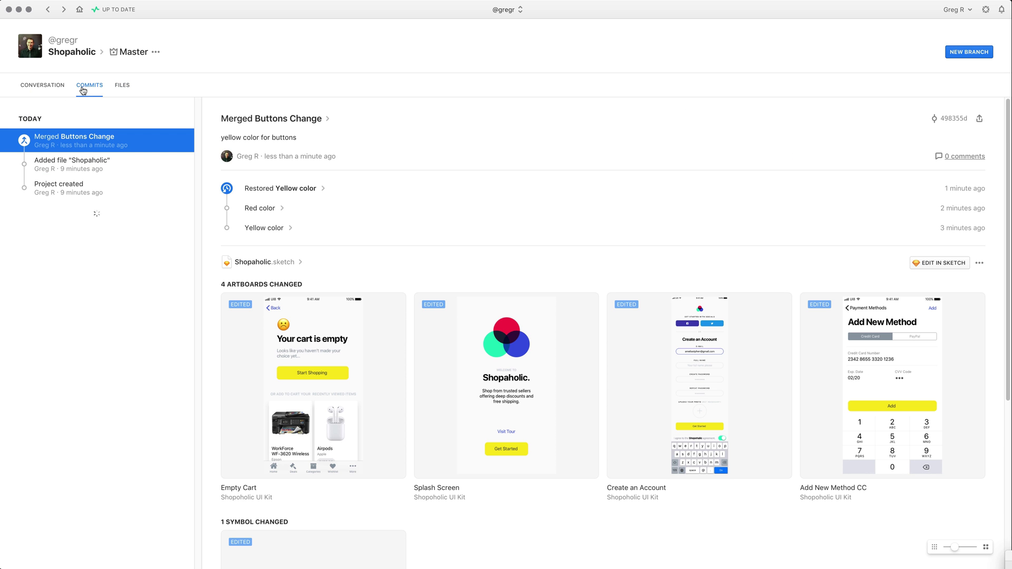
click(84, 166)
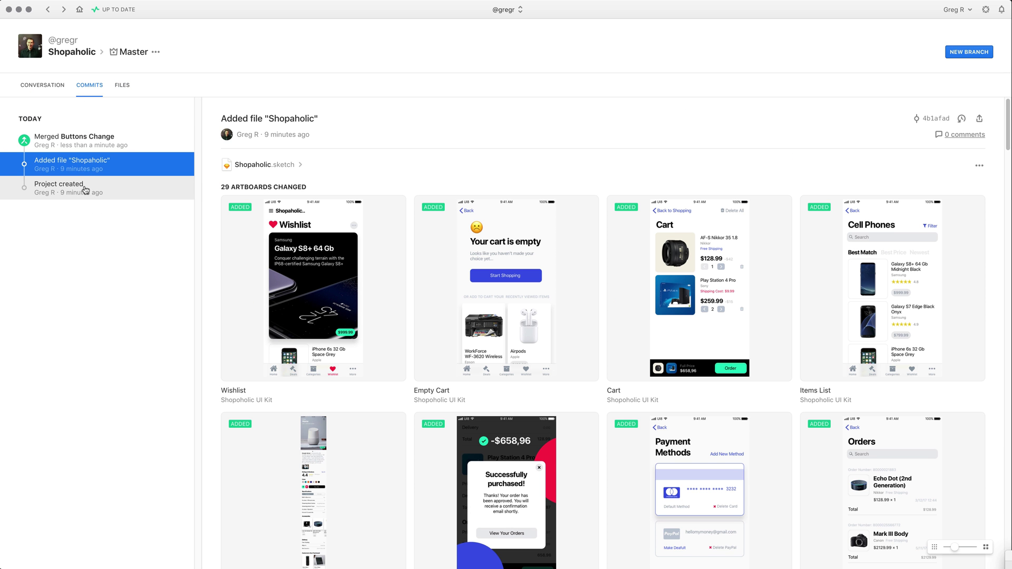
click(121, 141)
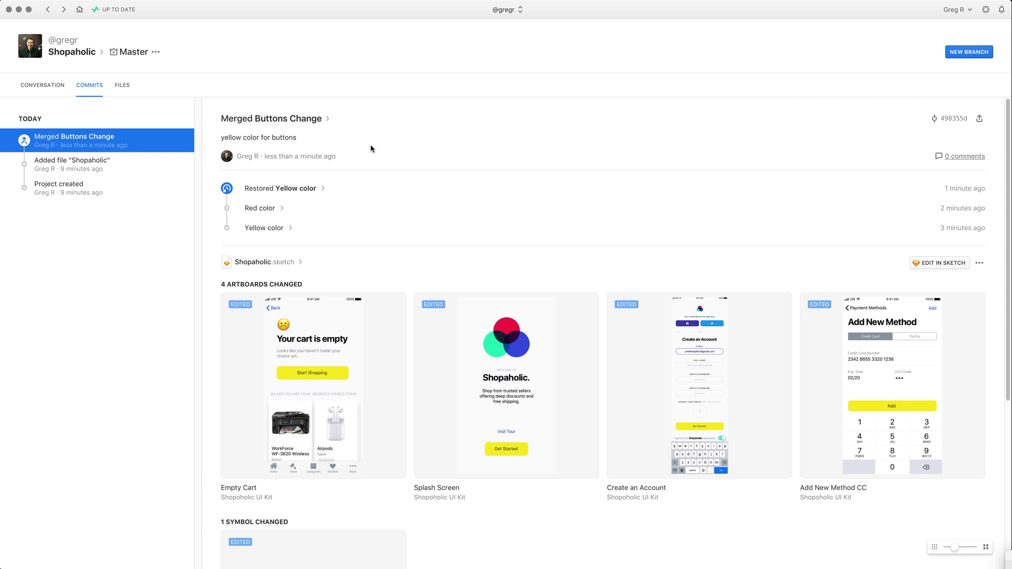
click(73, 53)
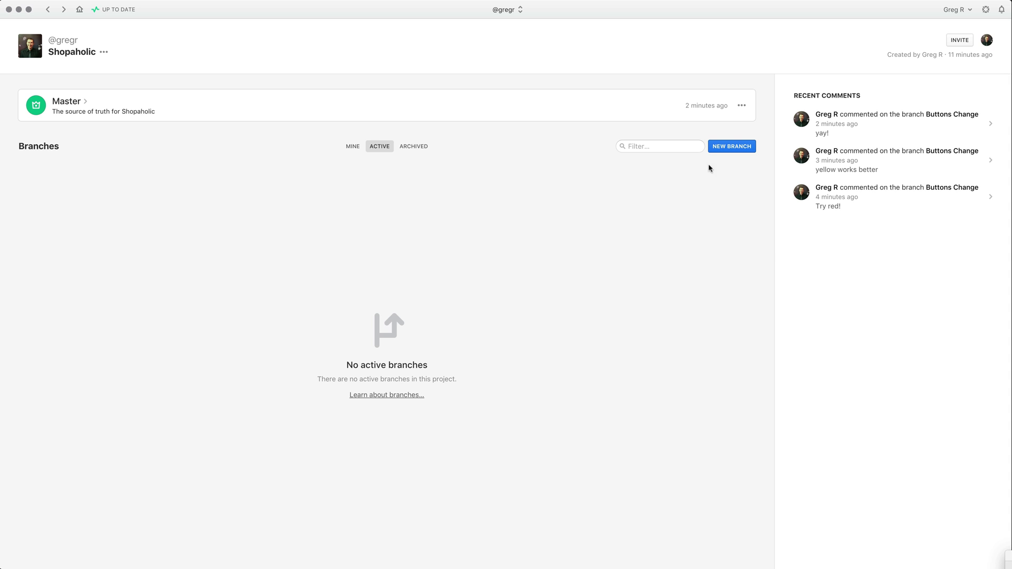
Create a new branch named Buttons from Master.
click(727, 150)
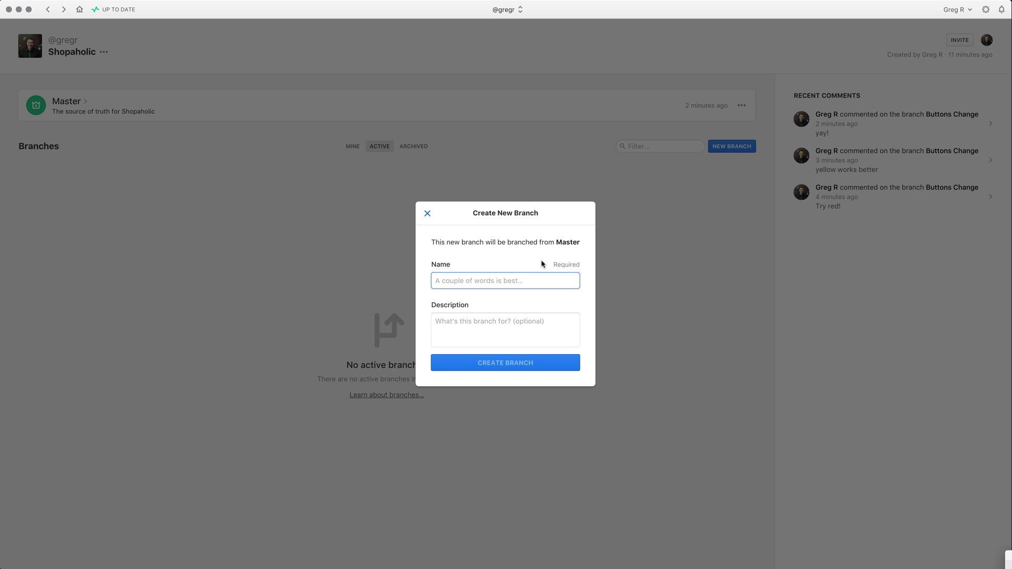
text(Buttons)
click(537, 363)
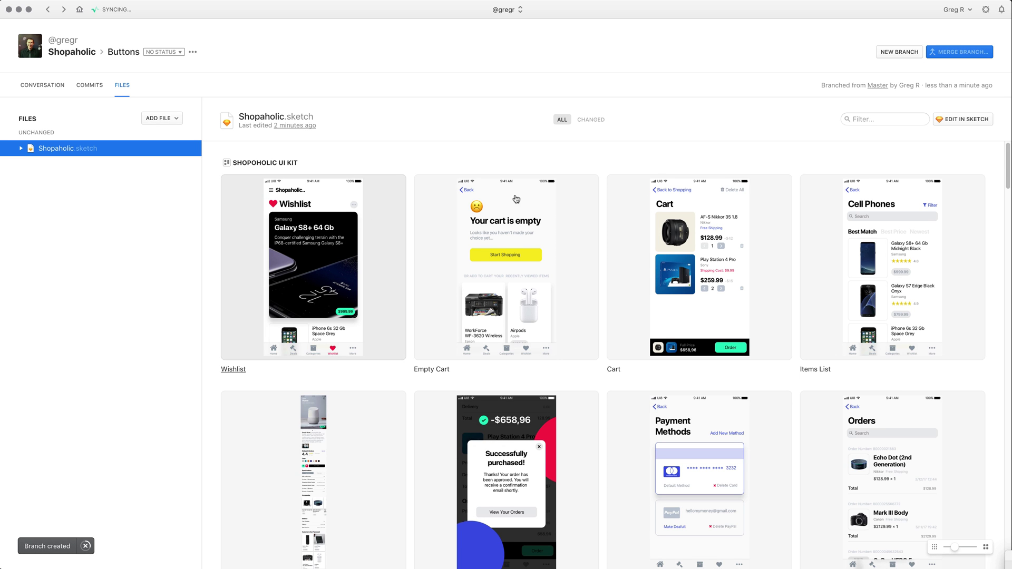
Create a colors branch from Buttons.
click(902, 53)
text(colors)
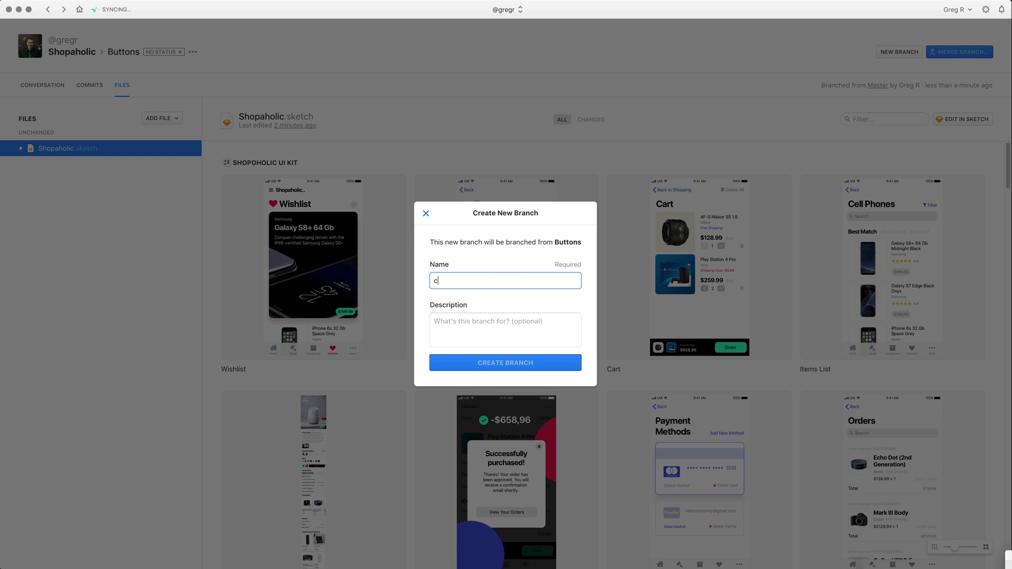
click(474, 362)
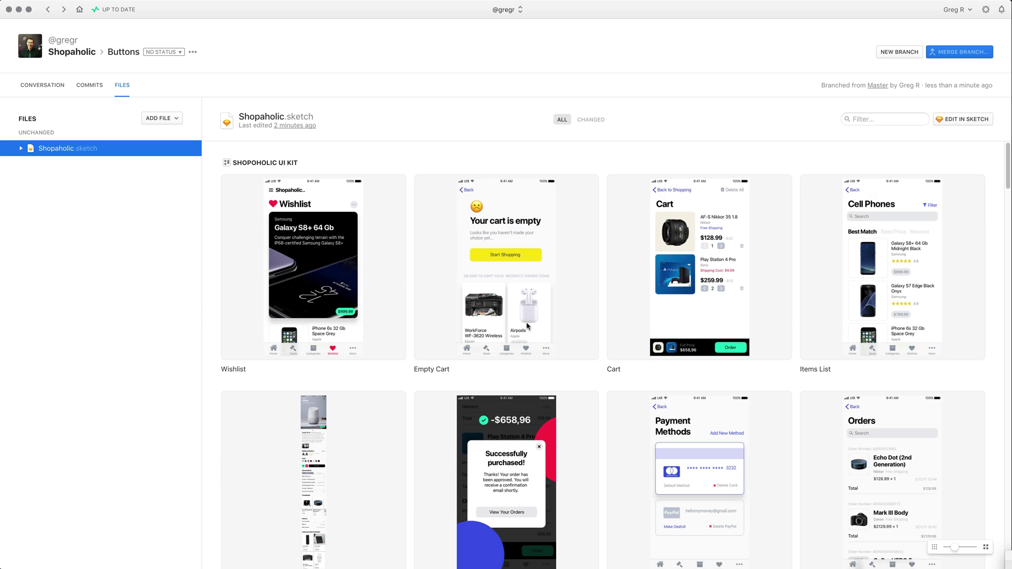
Create a shape branch under Buttons and return to the Shopaholic overview.
click(80, 54)
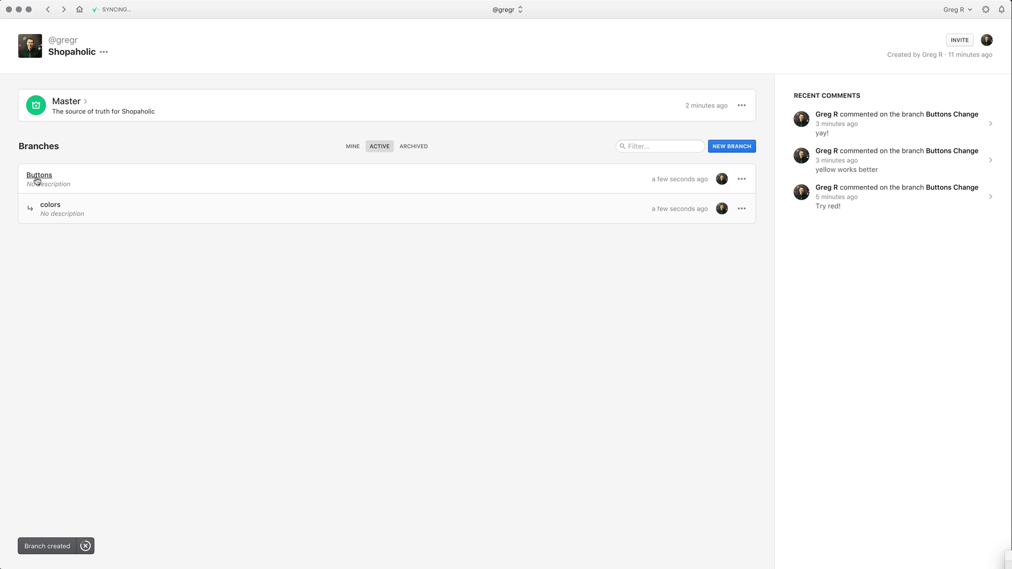
click(42, 177)
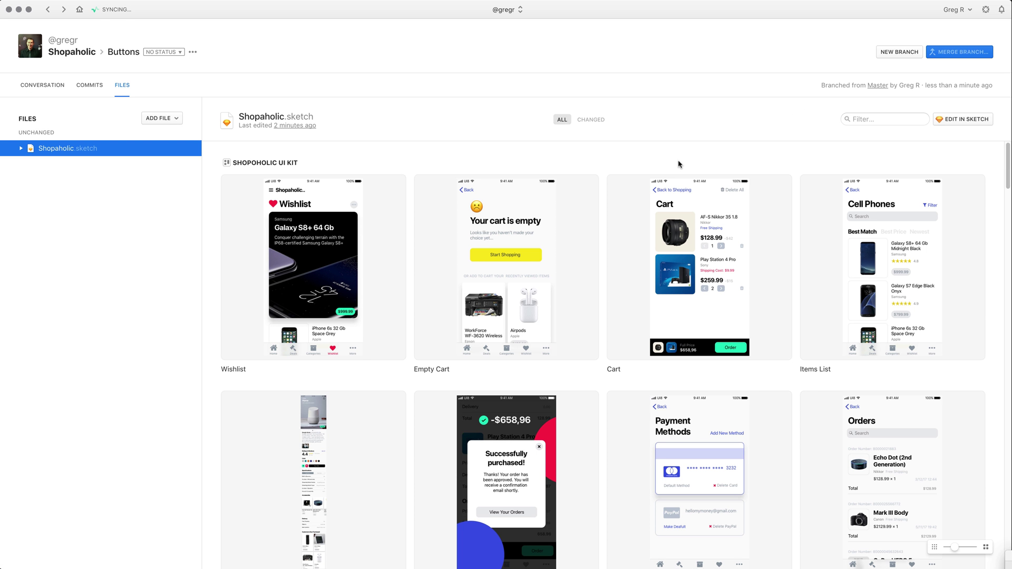
click(899, 52)
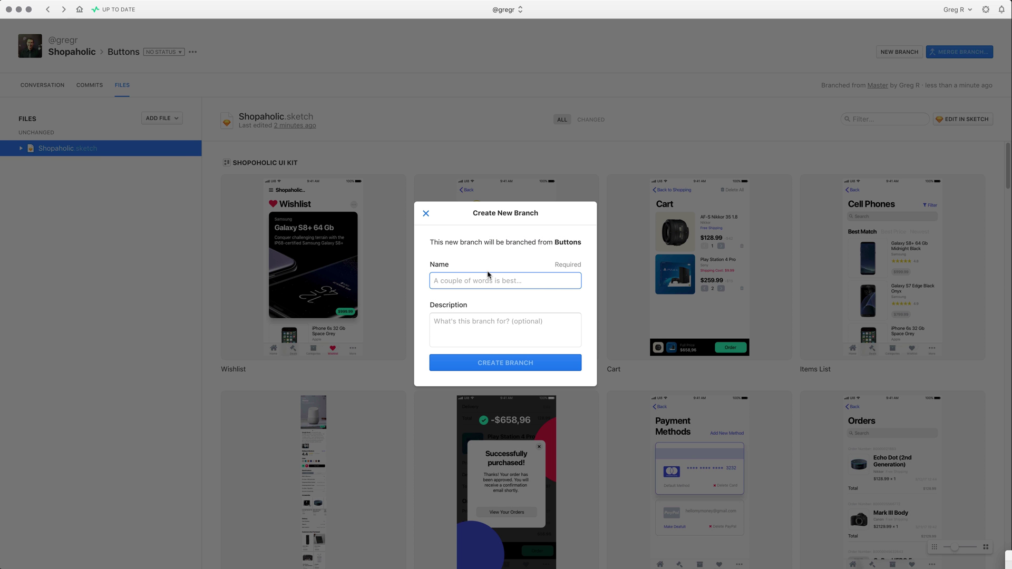
text(shape)
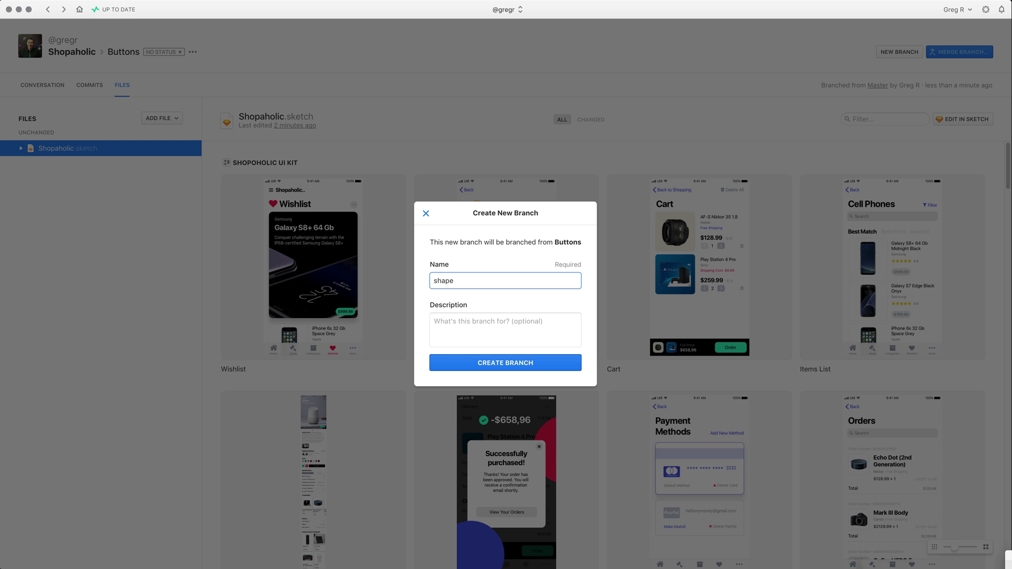
click(517, 362)
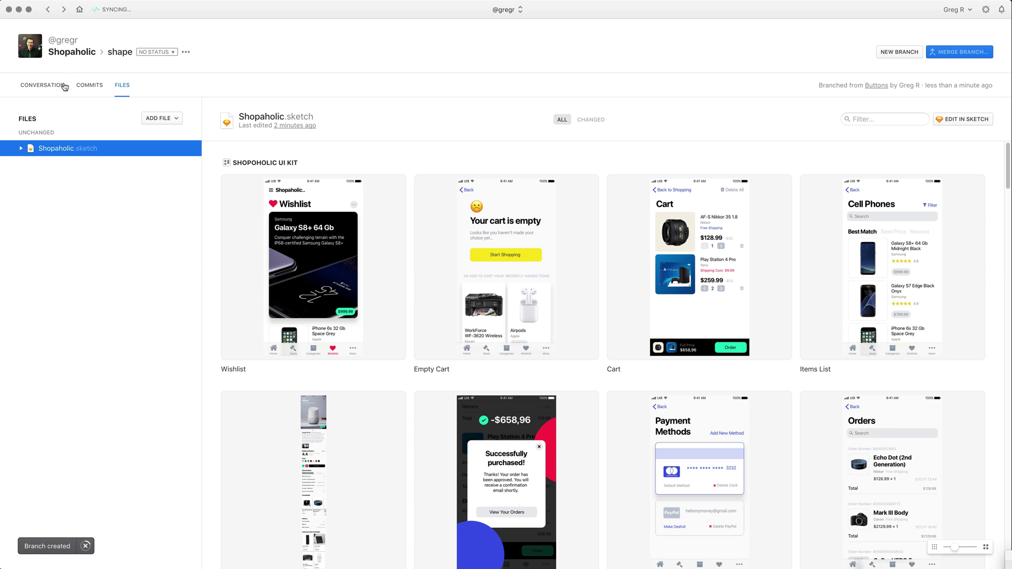
click(84, 53)
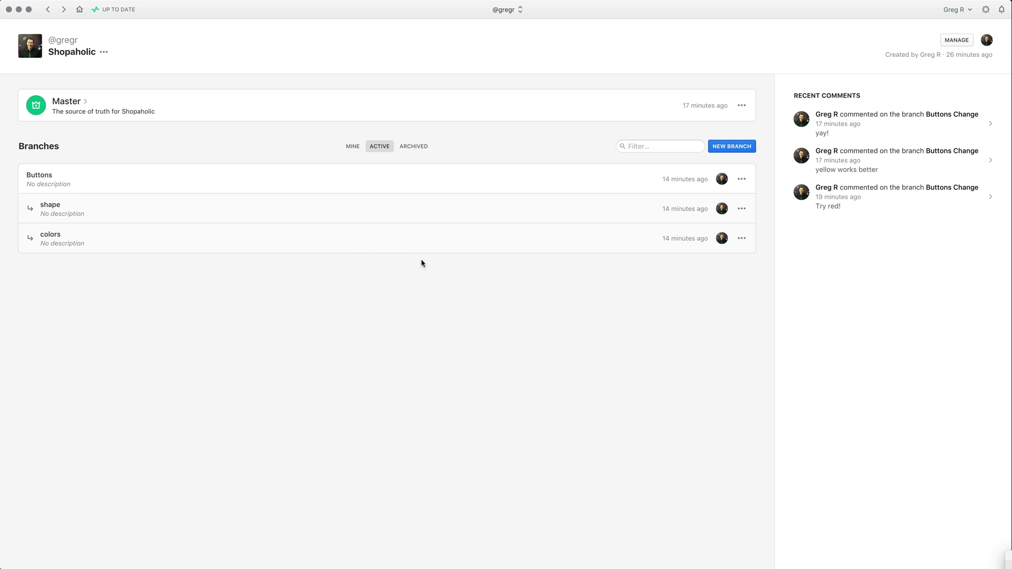
Look through the ••• options of the colors and Master branches without changing anything.
click(741, 239)
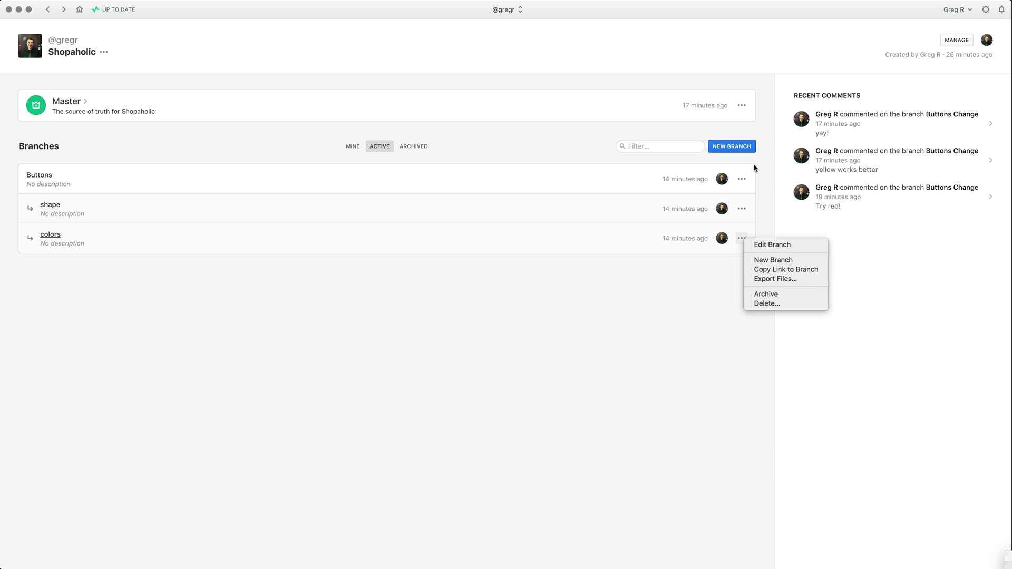
click(741, 106)
click(742, 106)
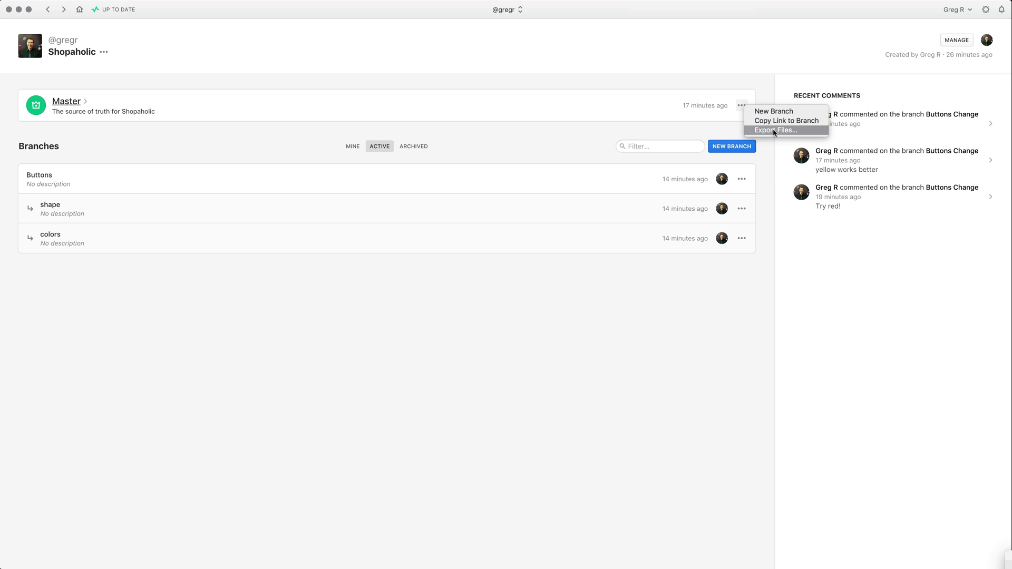
click(732, 300)
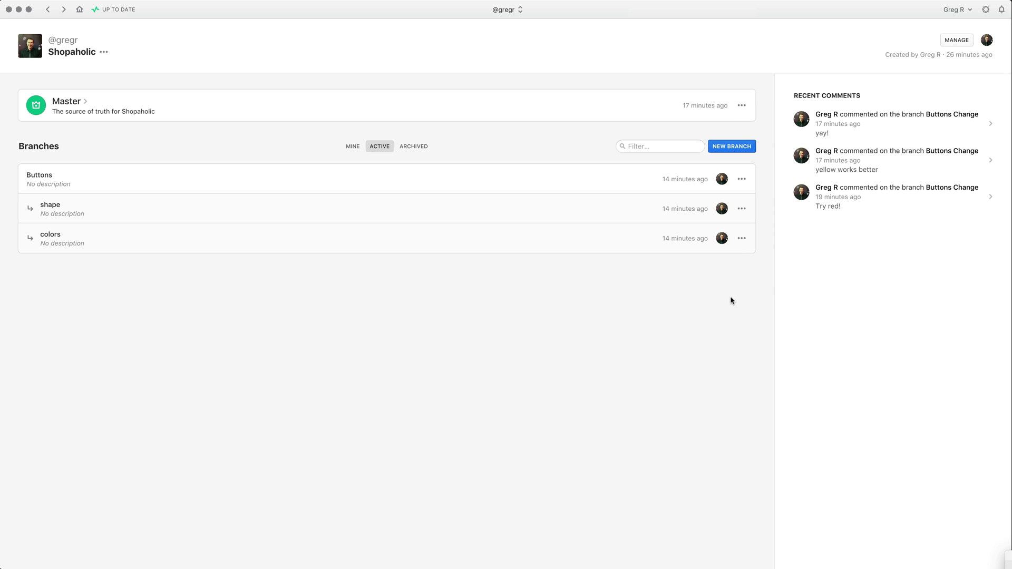
click(741, 238)
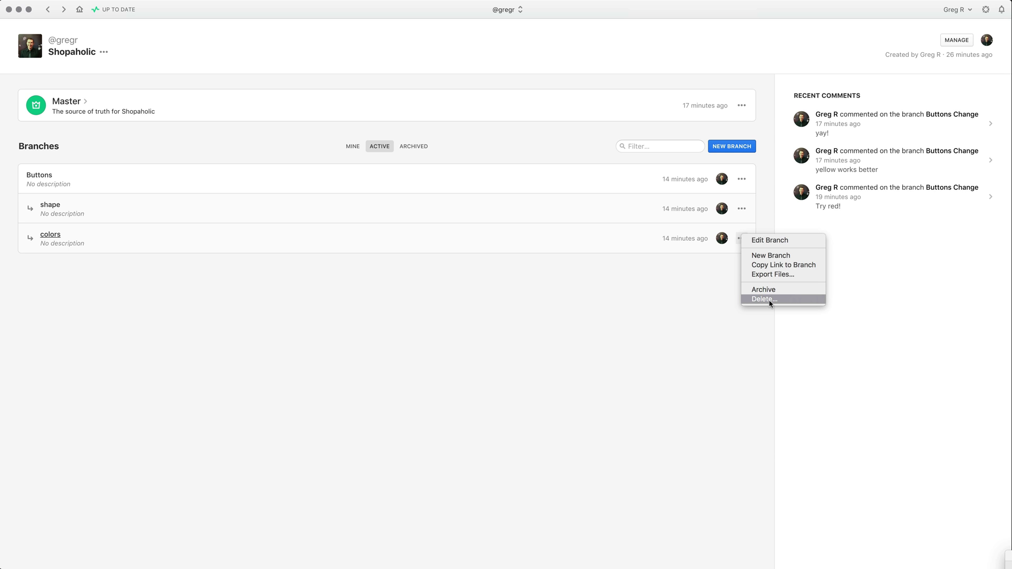
click(611, 324)
Try the Mine, Active and Archived filters, then open Buttons Change's conversation from Recent Comments.
click(355, 151)
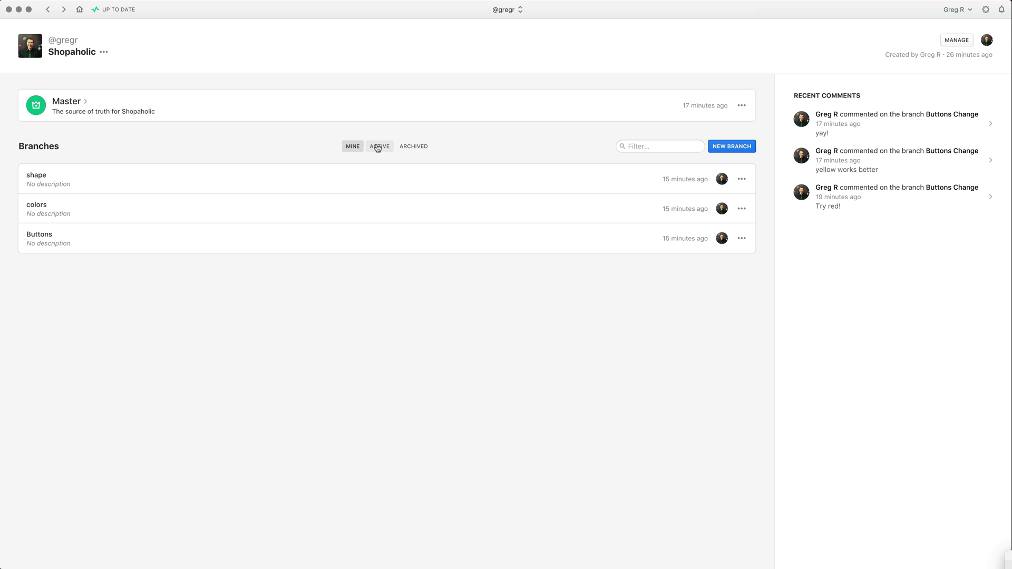
click(378, 148)
click(407, 148)
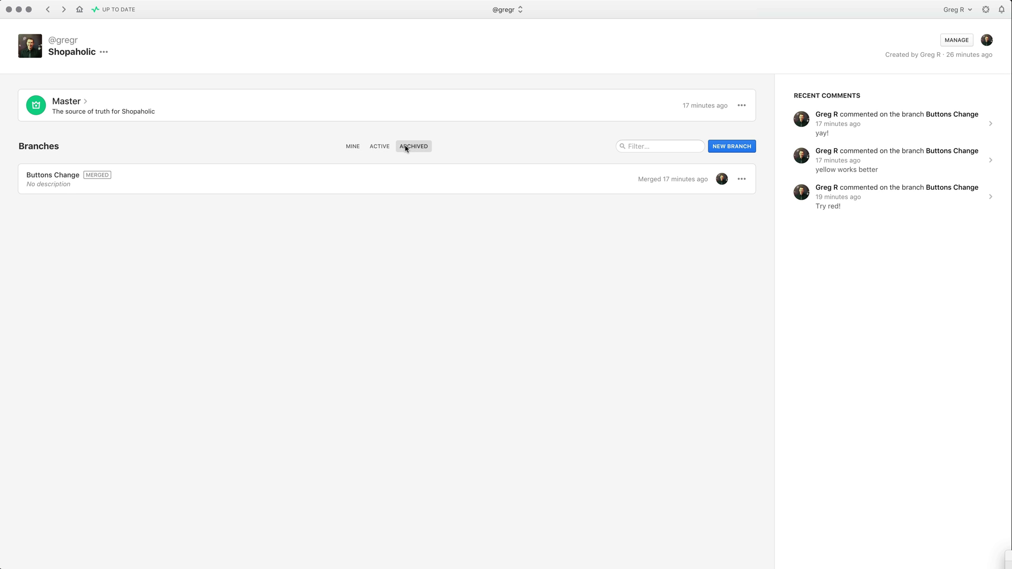
click(379, 147)
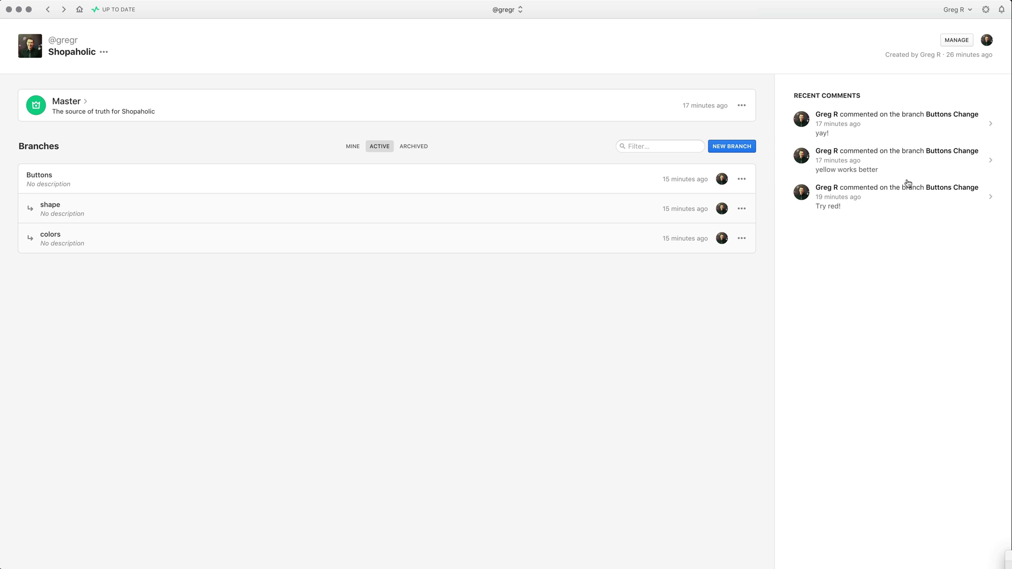
click(957, 128)
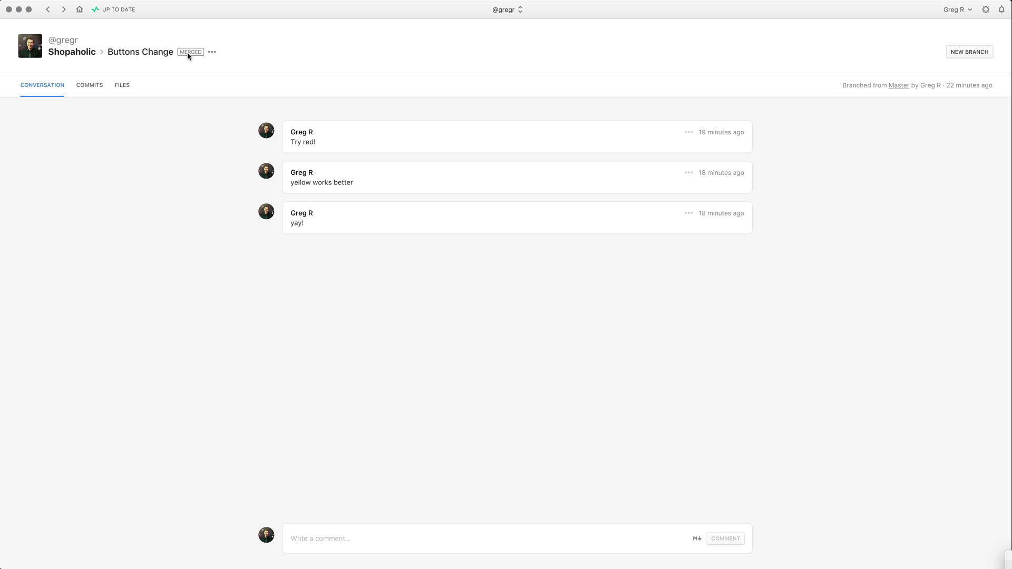
Look over the Buttons Change commits and files, then go back to Shopaholic.
click(87, 86)
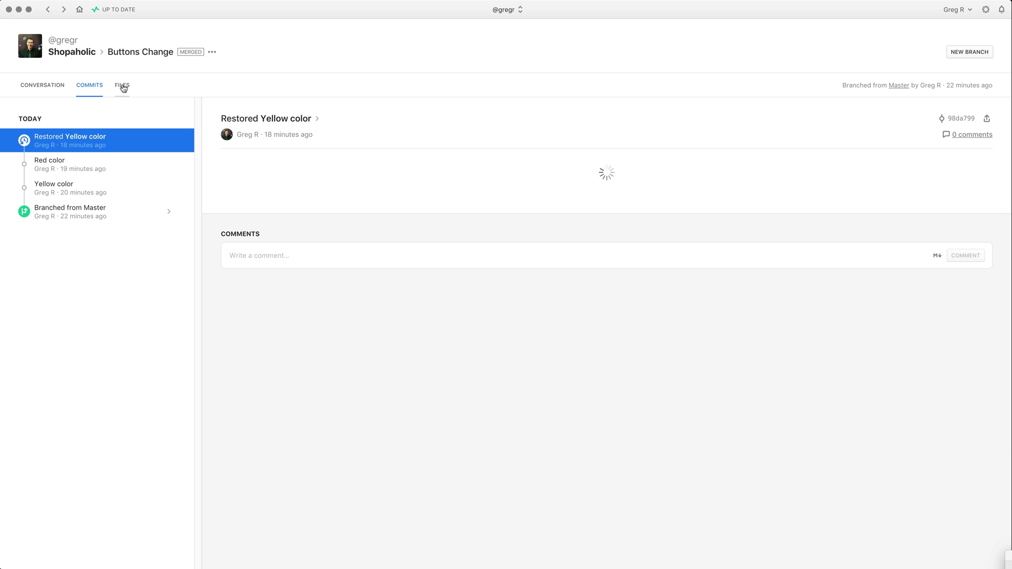
click(122, 88)
click(73, 55)
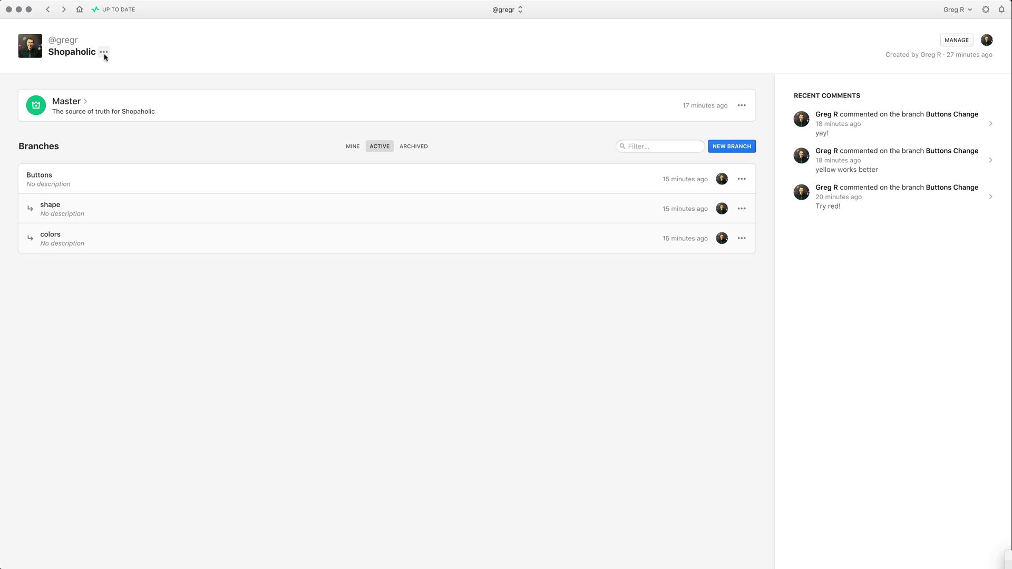
Open the Projects dashboard and show the Shopaholic card's options menu.
click(32, 53)
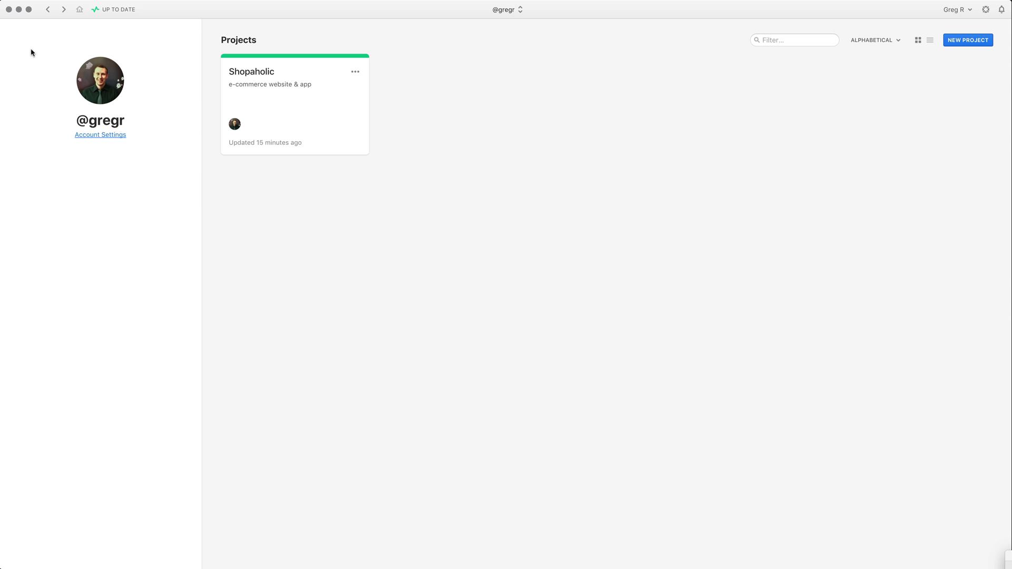
click(355, 74)
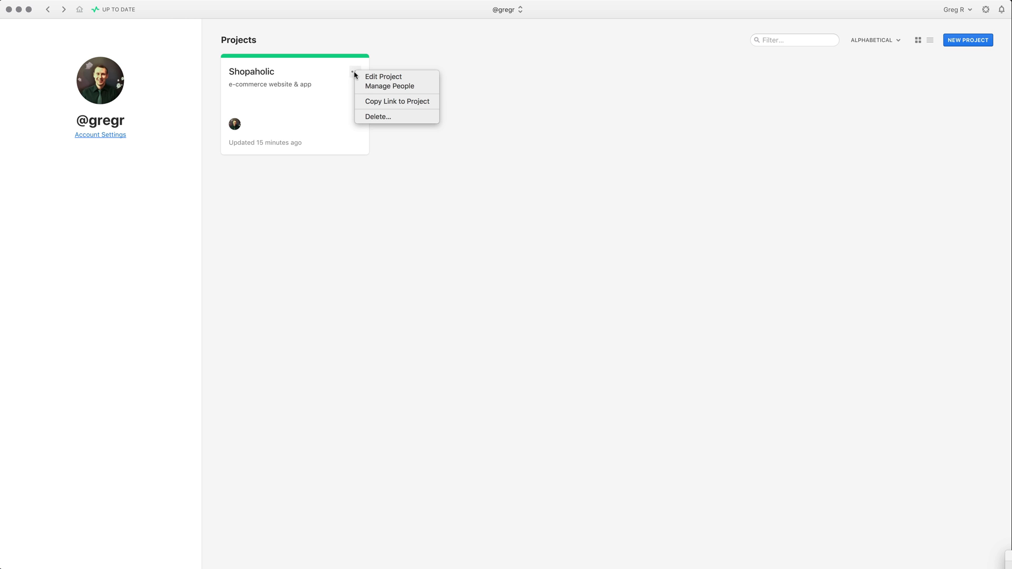
click(396, 87)
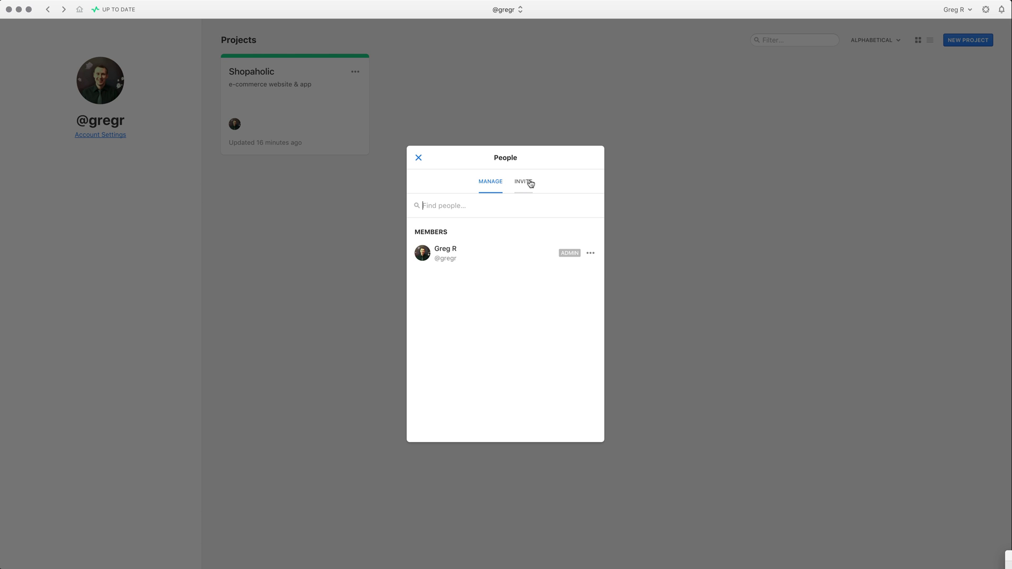
click(529, 182)
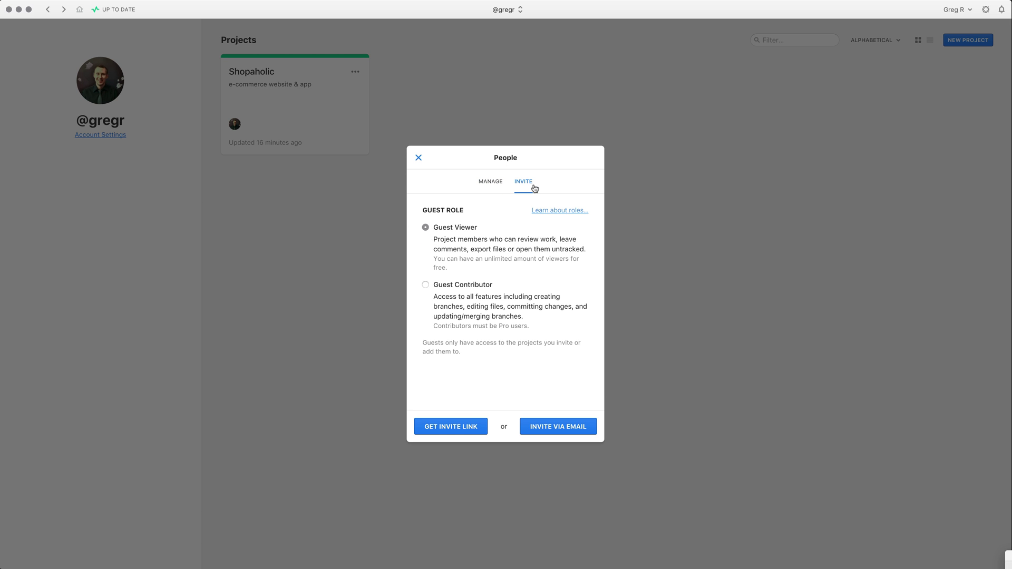
click(426, 228)
click(426, 286)
Close the people panel, review the available organizations, and bring up the Shopaholic card's options.
click(418, 158)
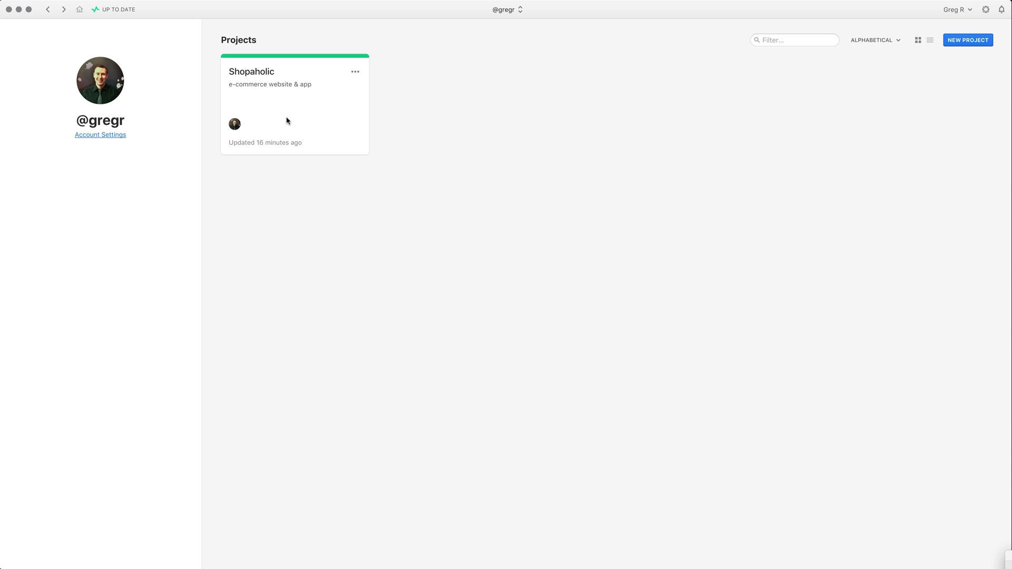
click(519, 11)
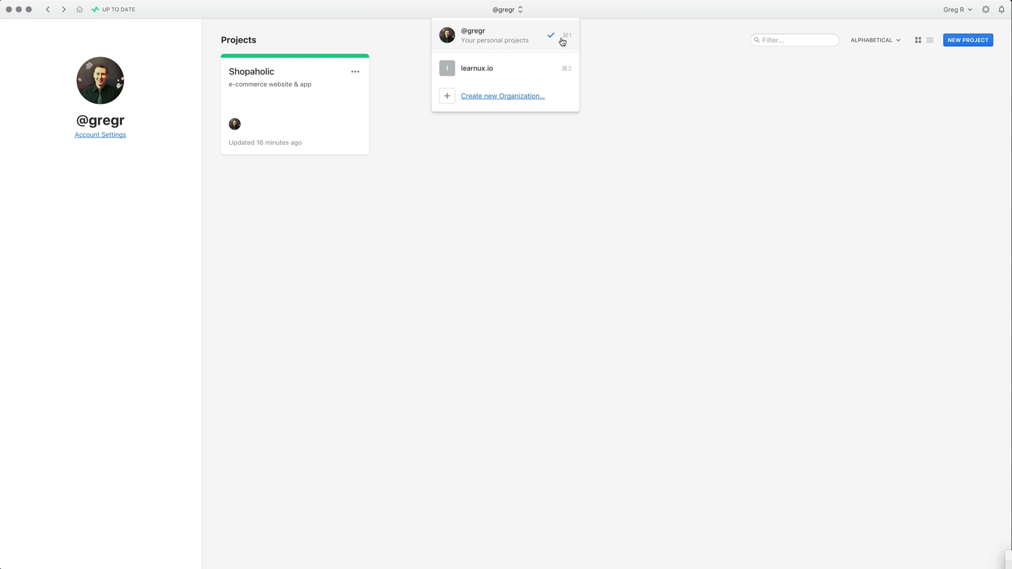
click(607, 39)
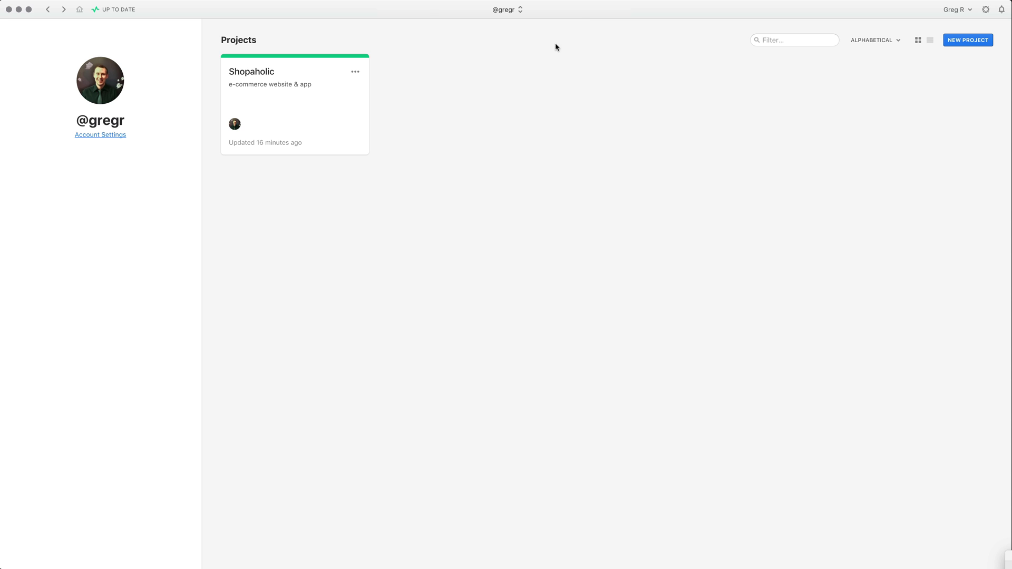
click(355, 72)
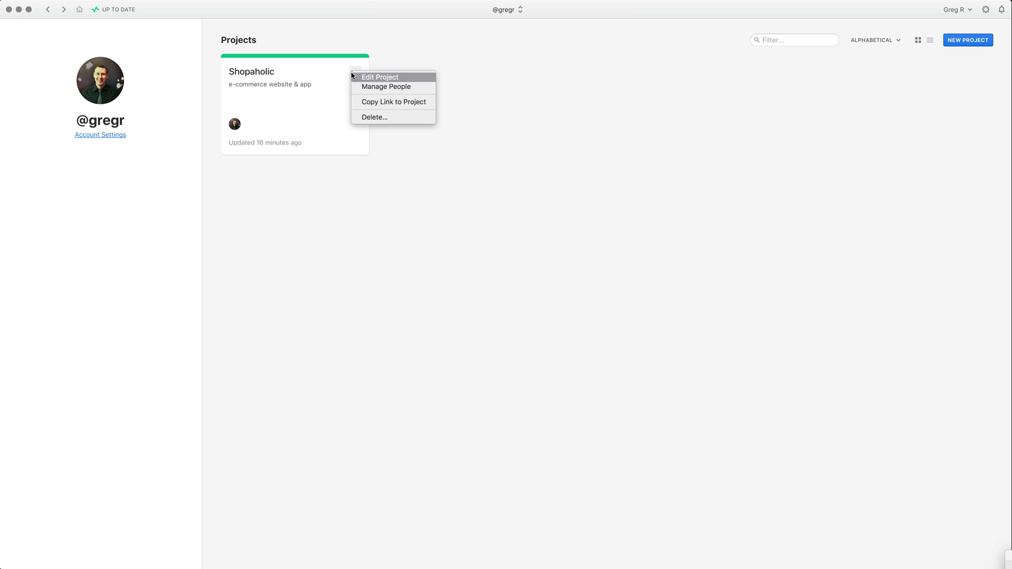
Generate a Guest Contributor invite link for Shopaholic under Manage People and copy it.
click(420, 87)
click(525, 189)
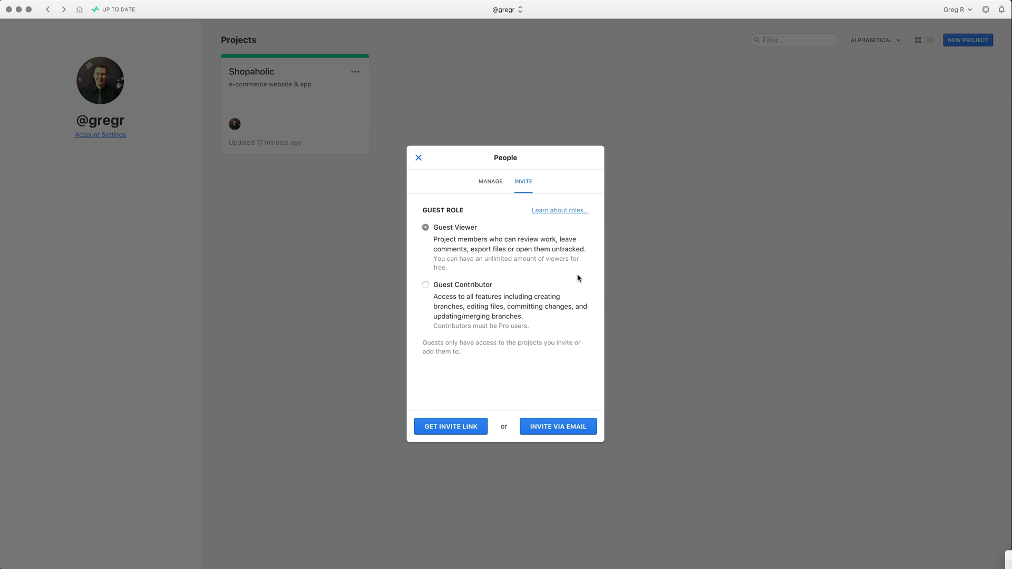
click(426, 285)
click(450, 431)
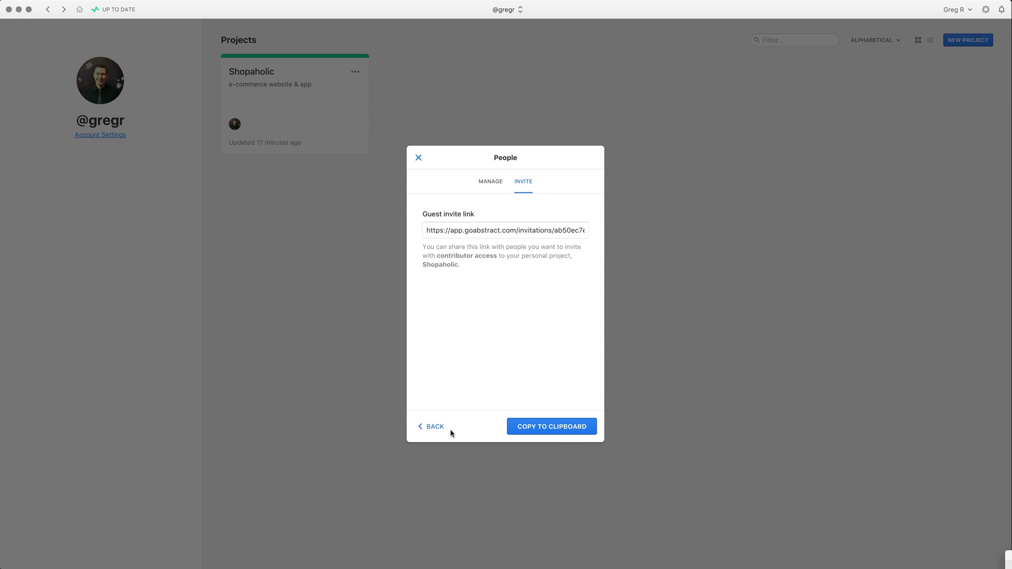
click(531, 429)
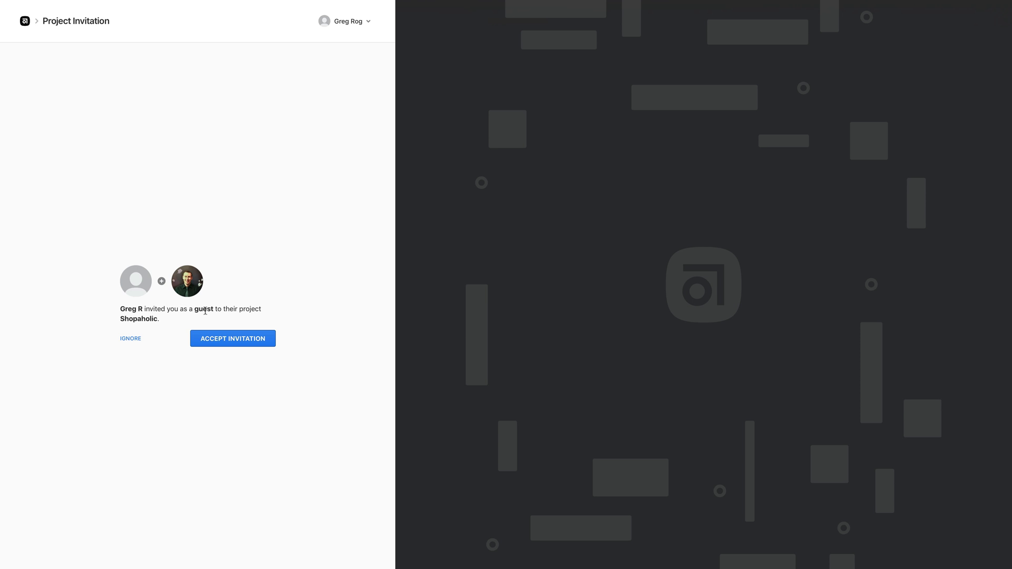
click(235, 344)
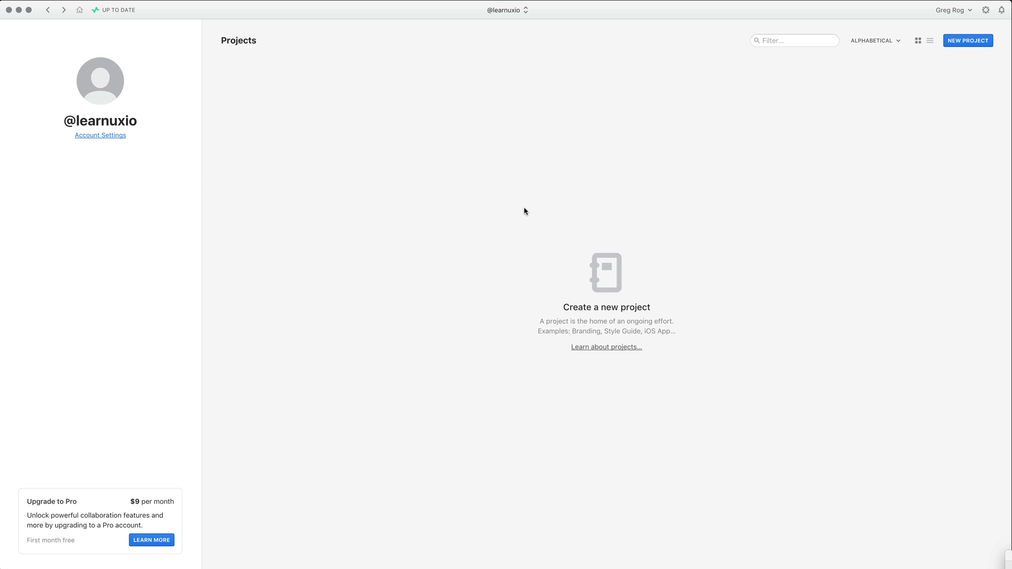
click(517, 12)
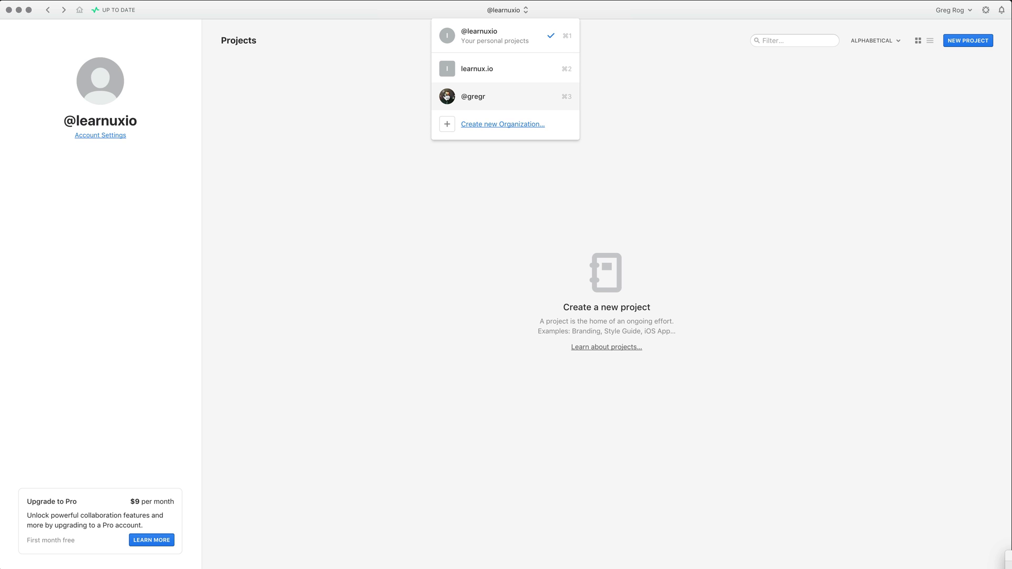
click(447, 97)
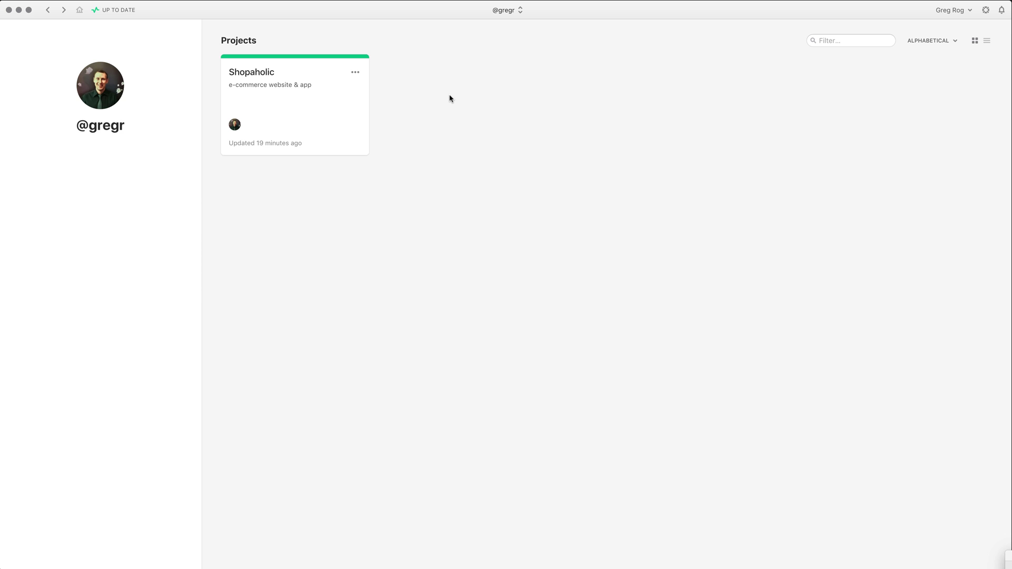
click(287, 66)
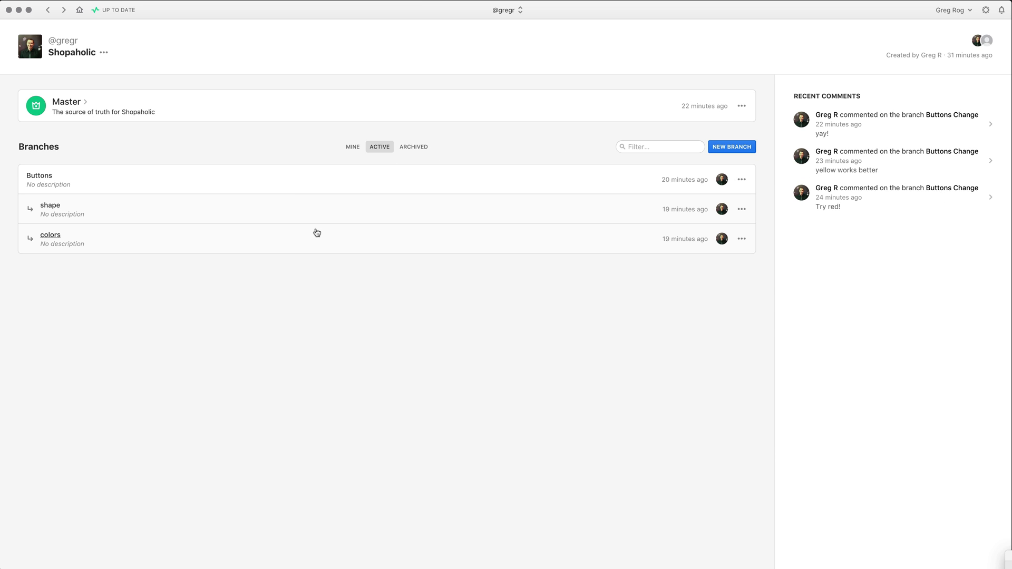
click(733, 148)
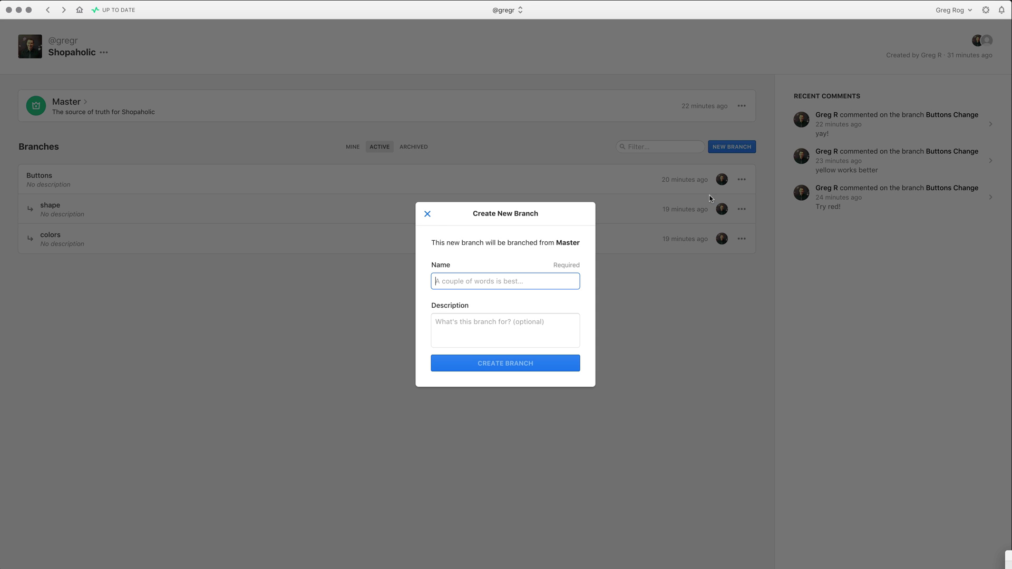
click(426, 215)
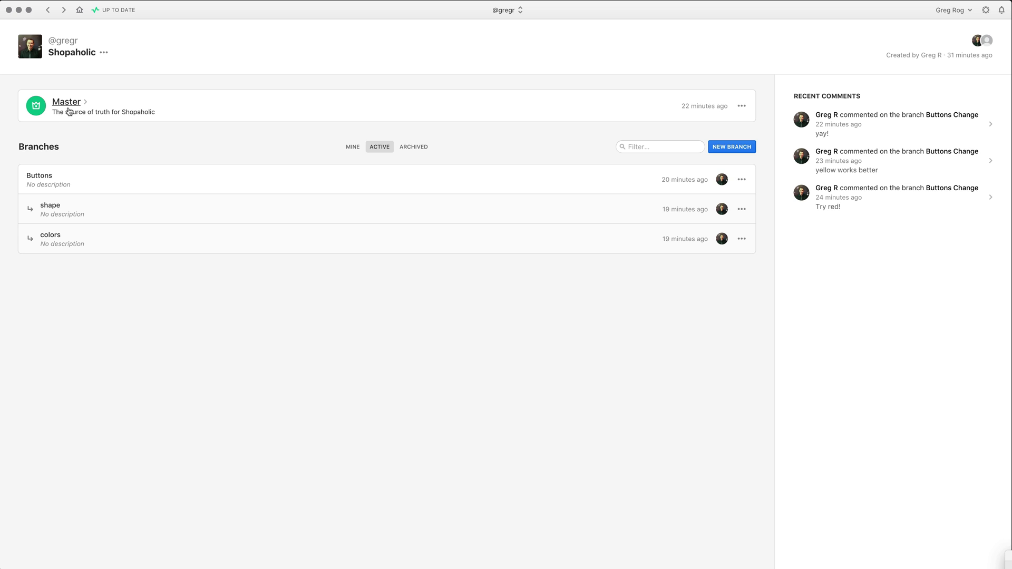
click(503, 12)
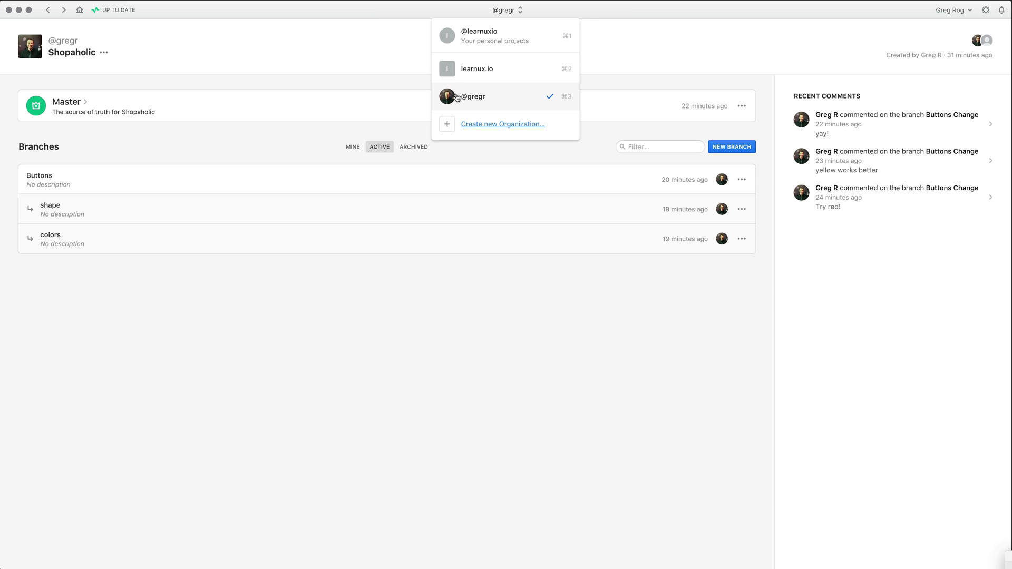
click(482, 47)
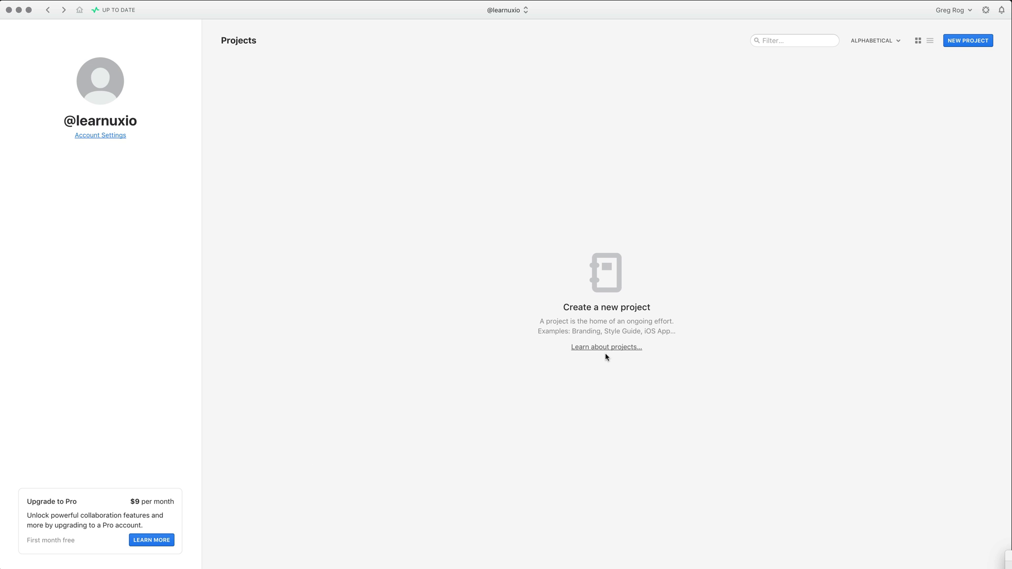
Check the guest account's notifications and user menu, then move to the learnux.io organization page.
click(1002, 12)
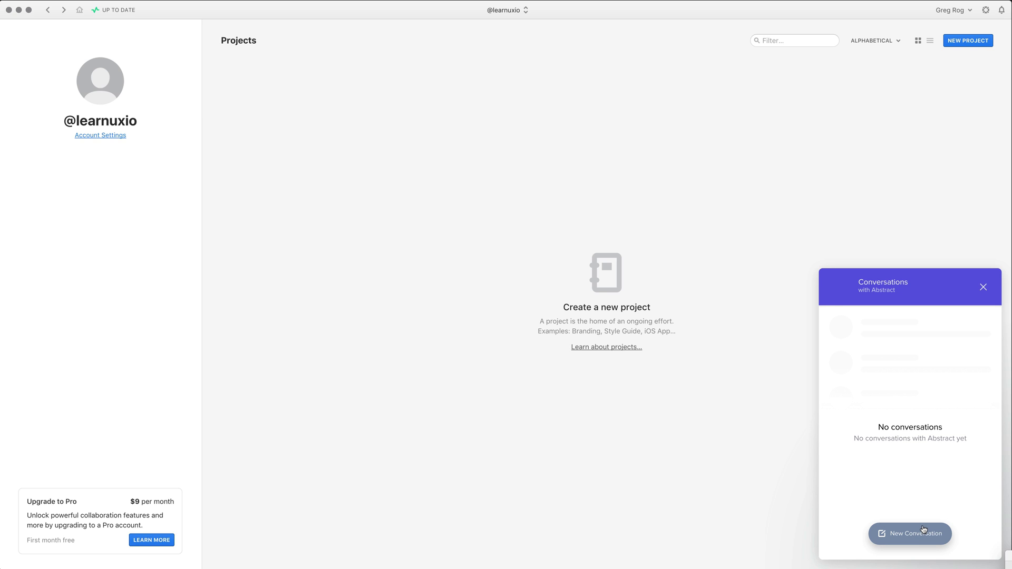
click(963, 12)
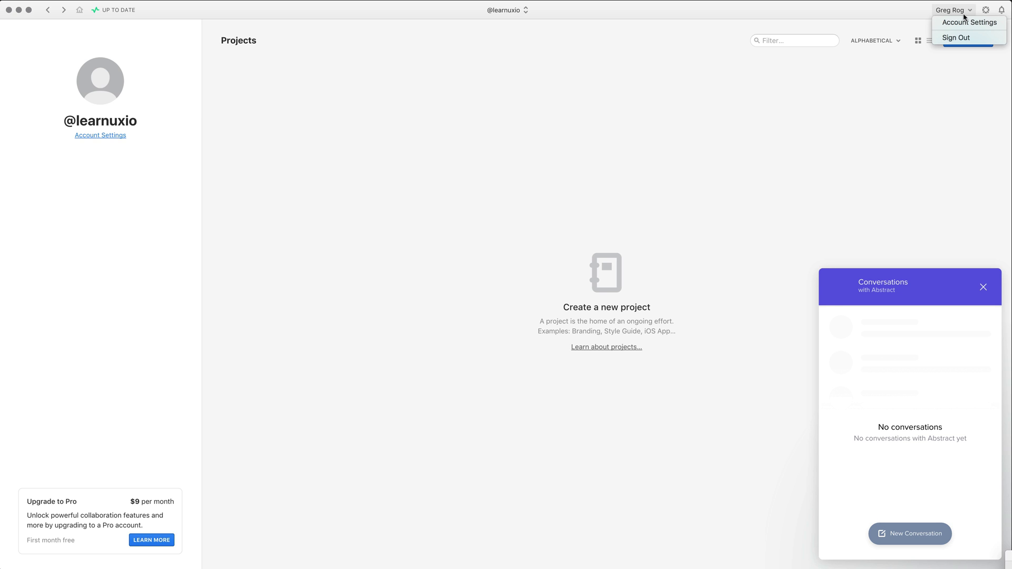
click(825, 128)
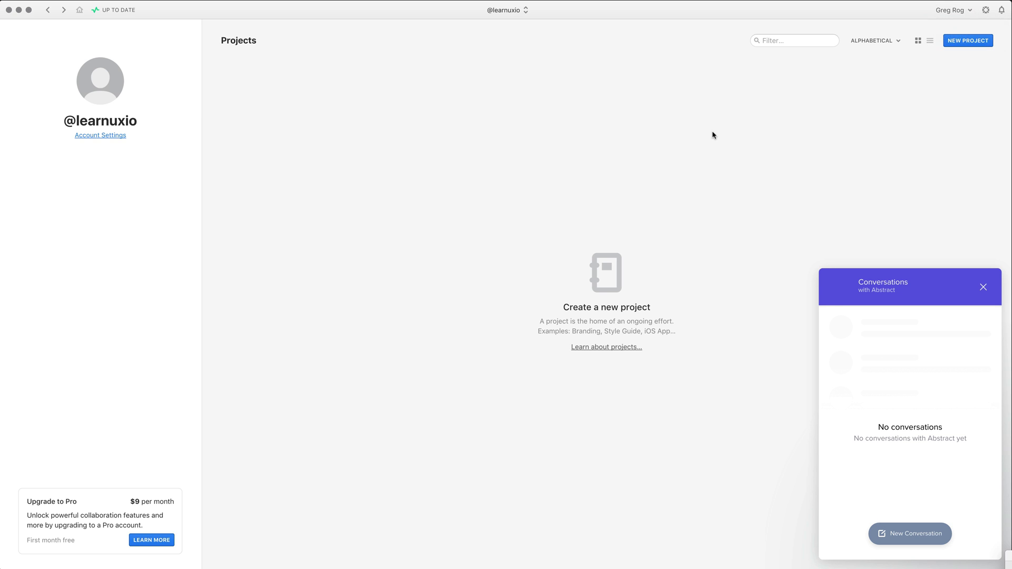
key(ctrl+Right)
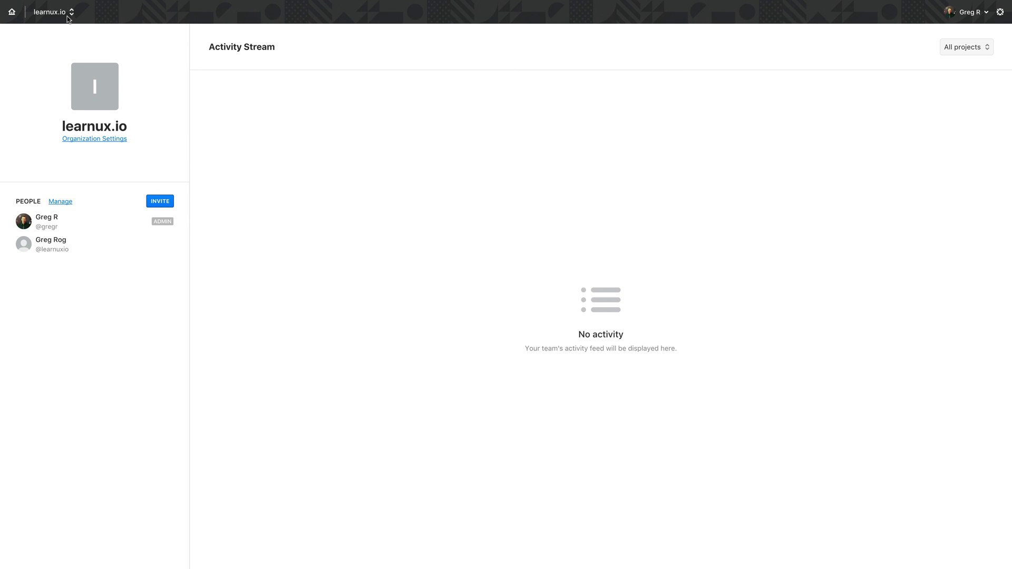
click(12, 14)
click(71, 11)
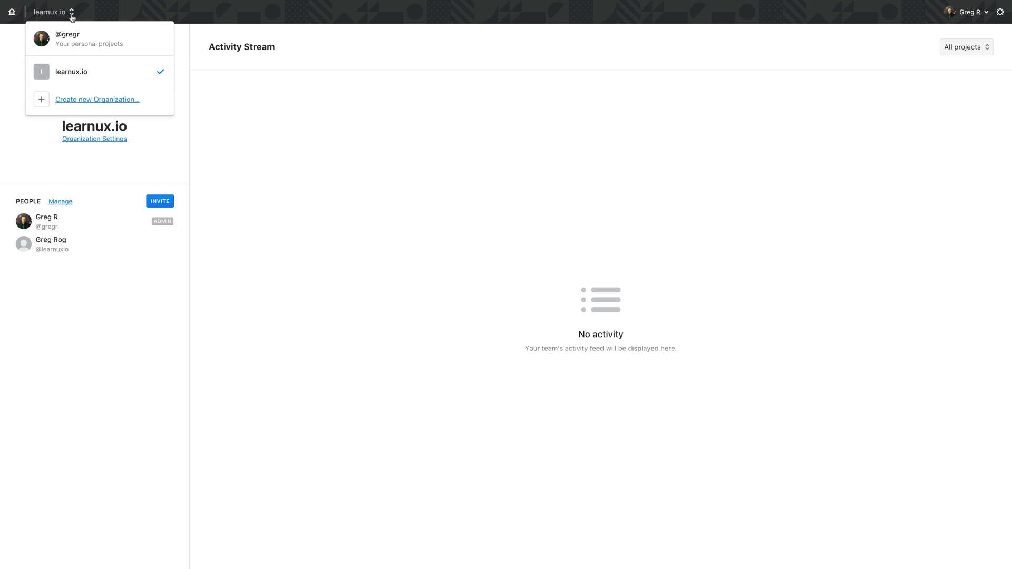
click(89, 47)
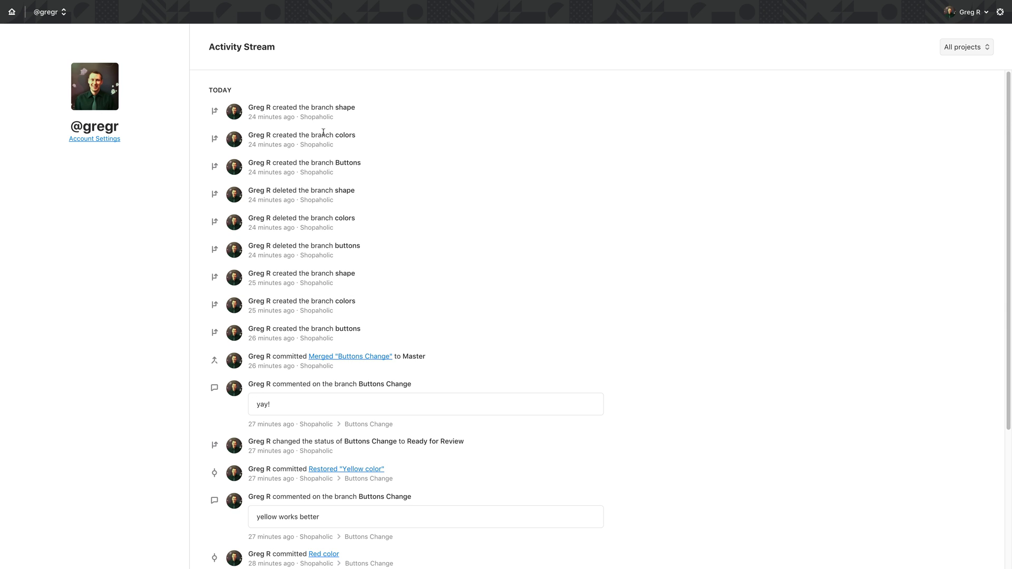
click(63, 11)
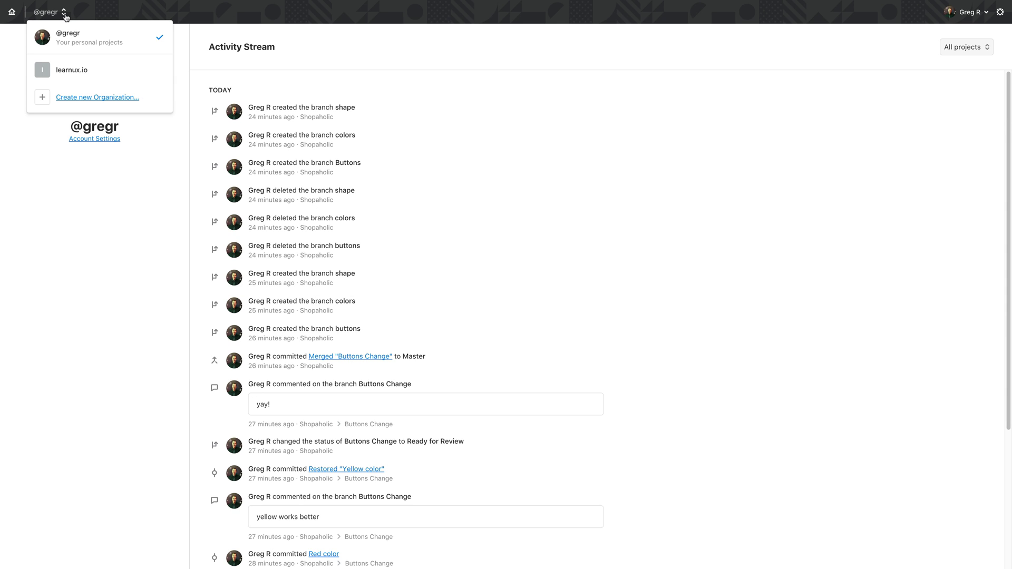
click(108, 79)
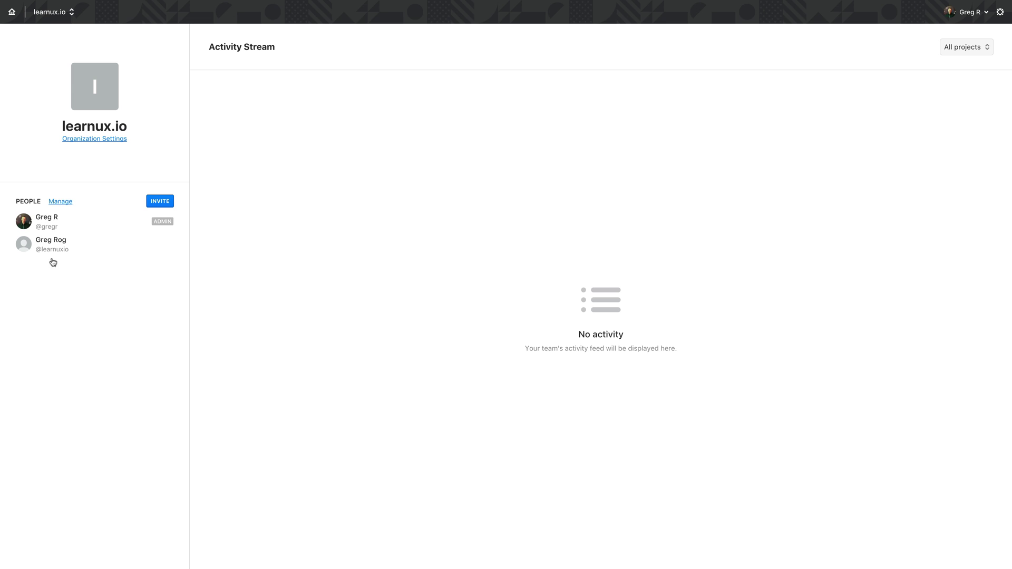
Leave the guest member's role as Viewer under People, then show the learnux.io Integrations page.
click(65, 206)
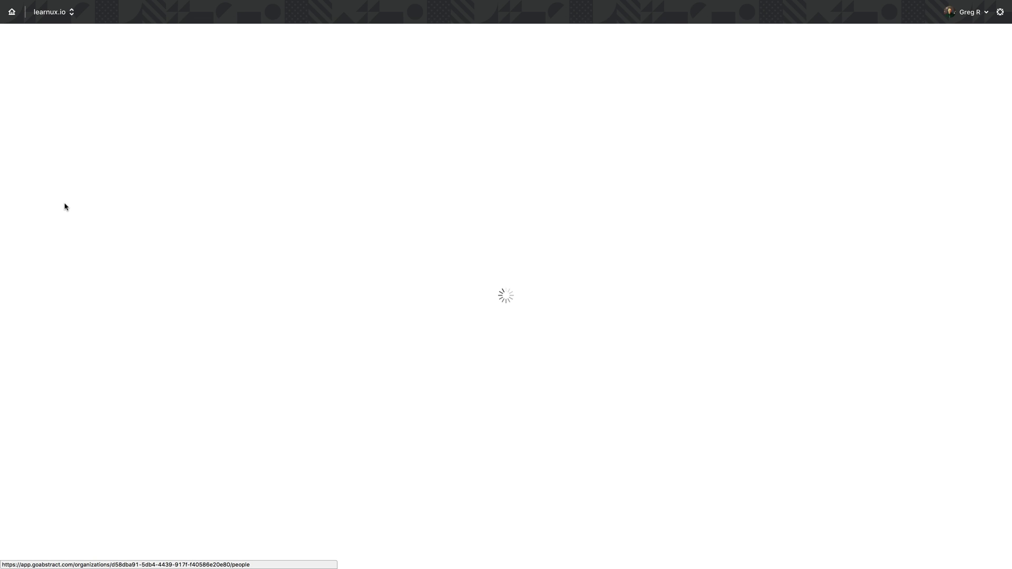
click(519, 191)
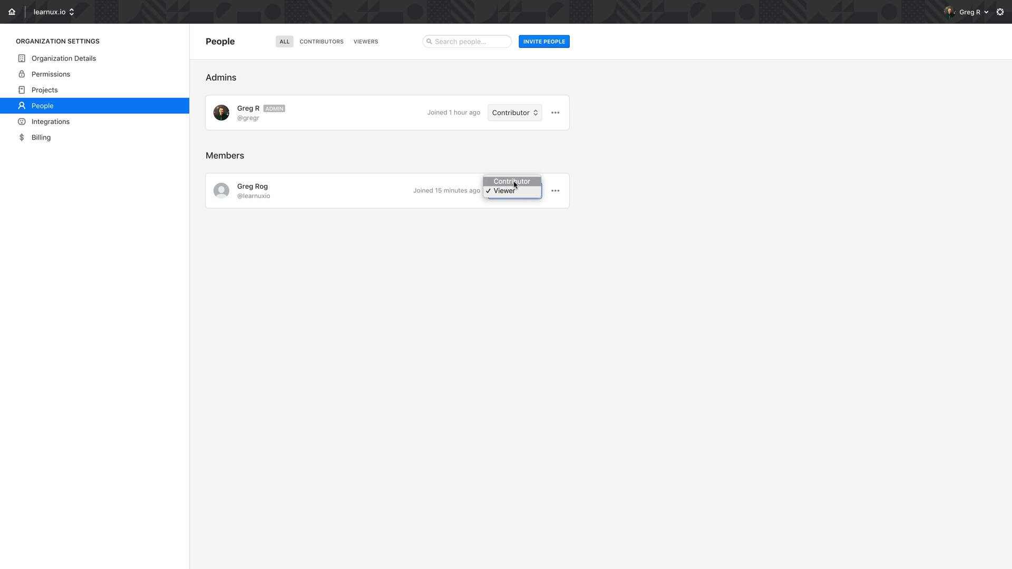
click(505, 191)
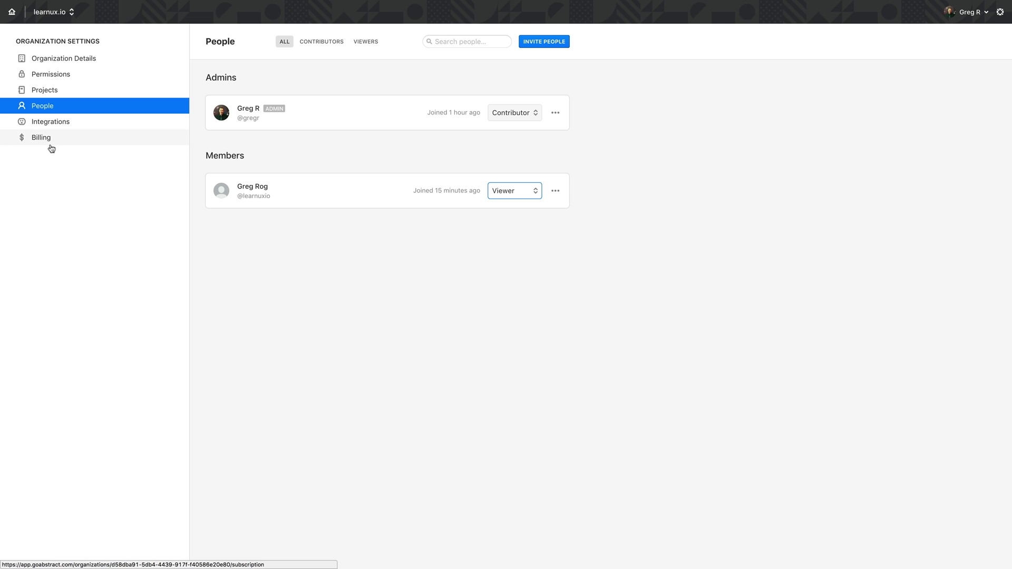
click(61, 122)
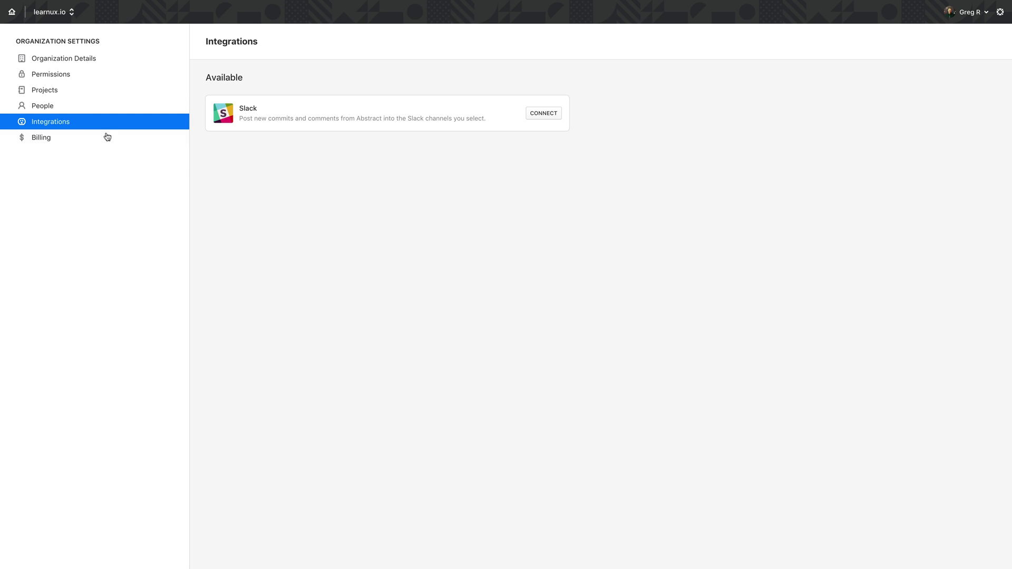
Connect and authorize Slack for learnux.io on the eduweb team, leaving the default channel unset.
click(545, 114)
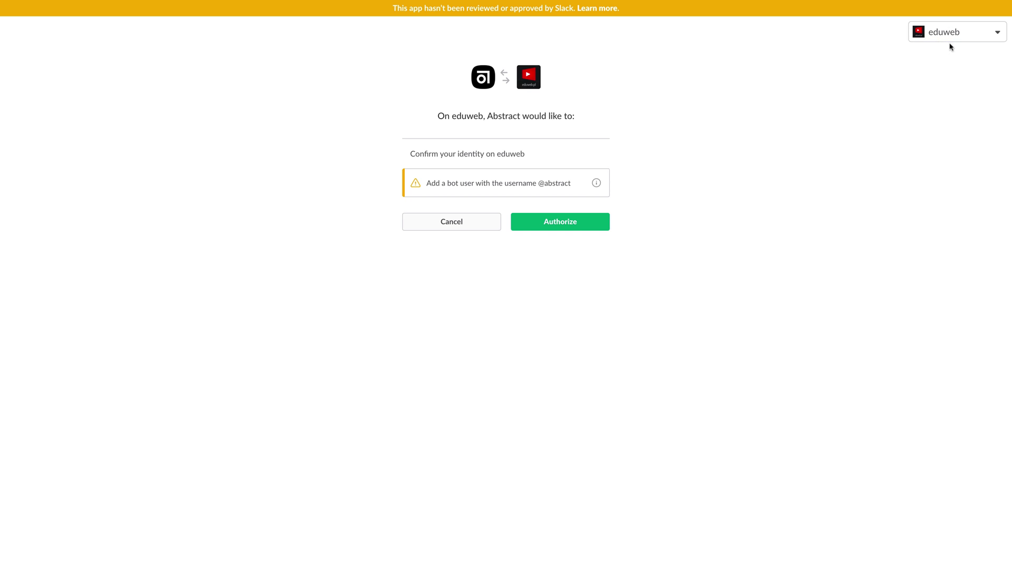
click(557, 224)
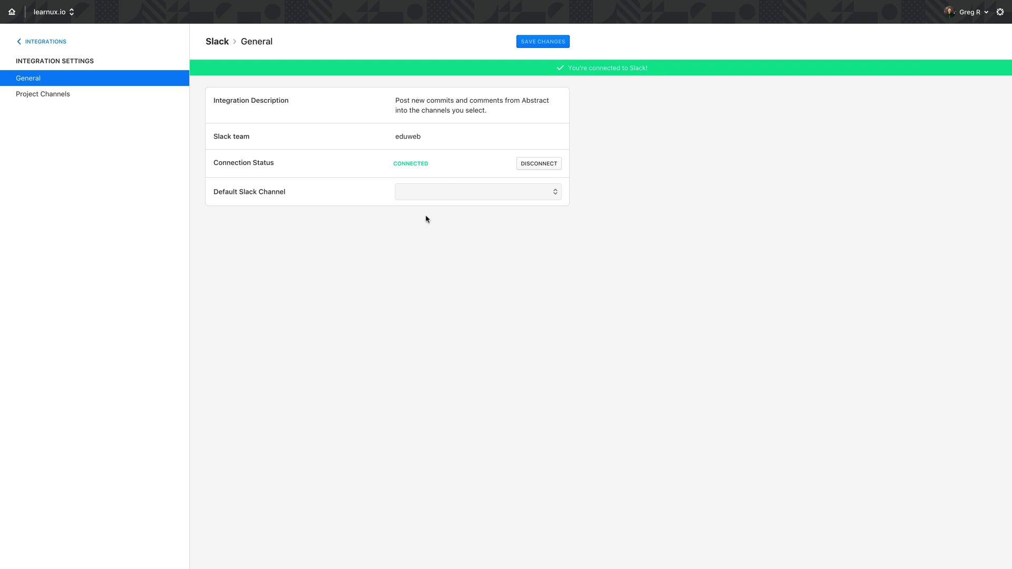
click(427, 192)
click(468, 203)
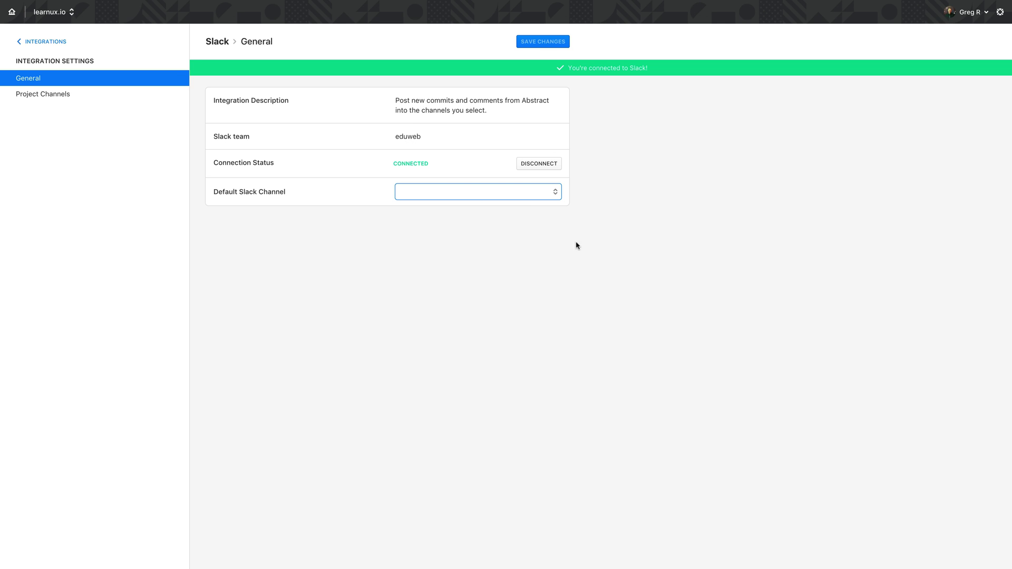
key(ctrl+Left)
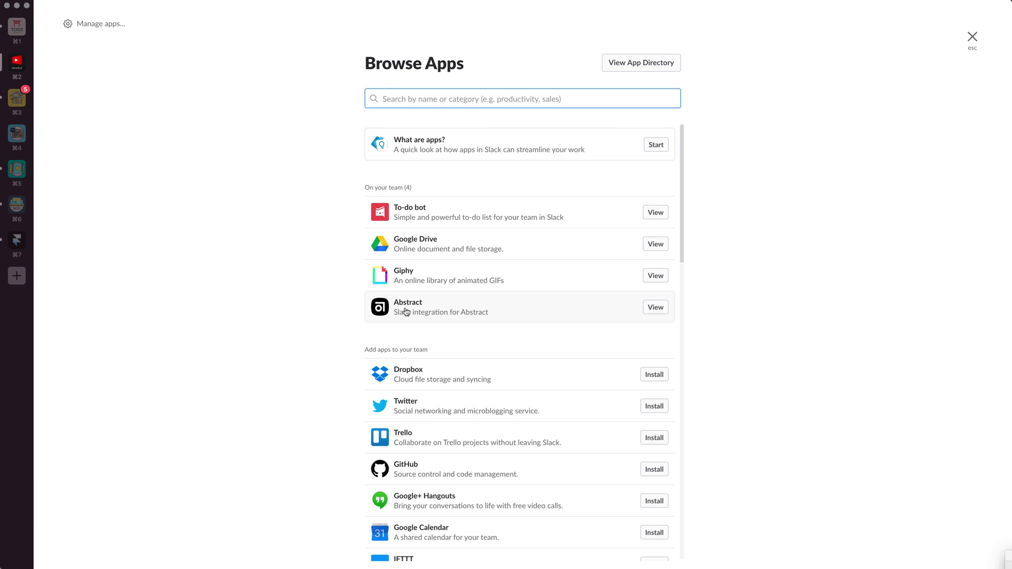
Open the Abstract app's conversation from Slack's Browse Apps list.
click(442, 312)
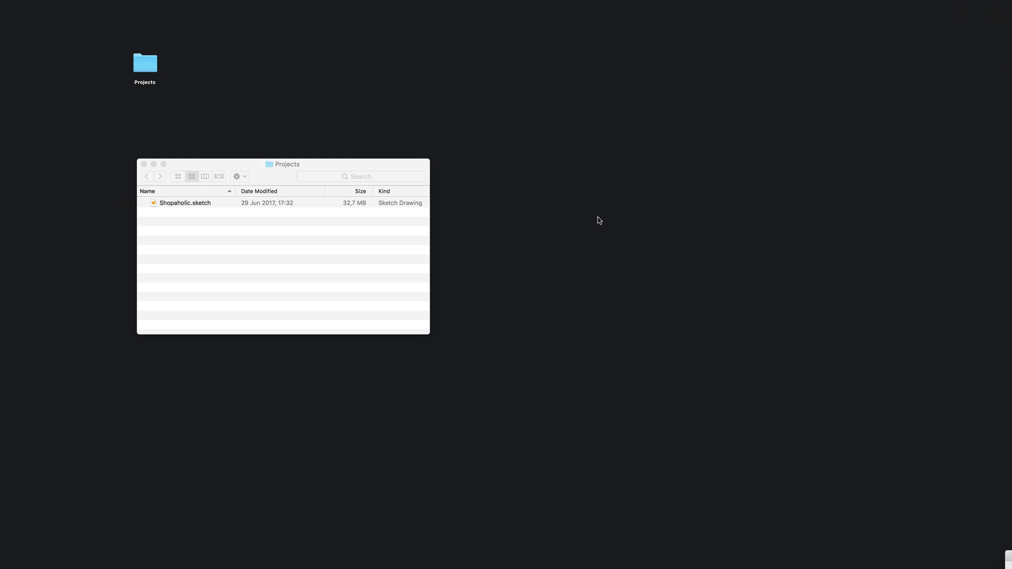
Delete Shopaholic.sketch from the Finder Projects folder.
click(214, 171)
click(220, 205)
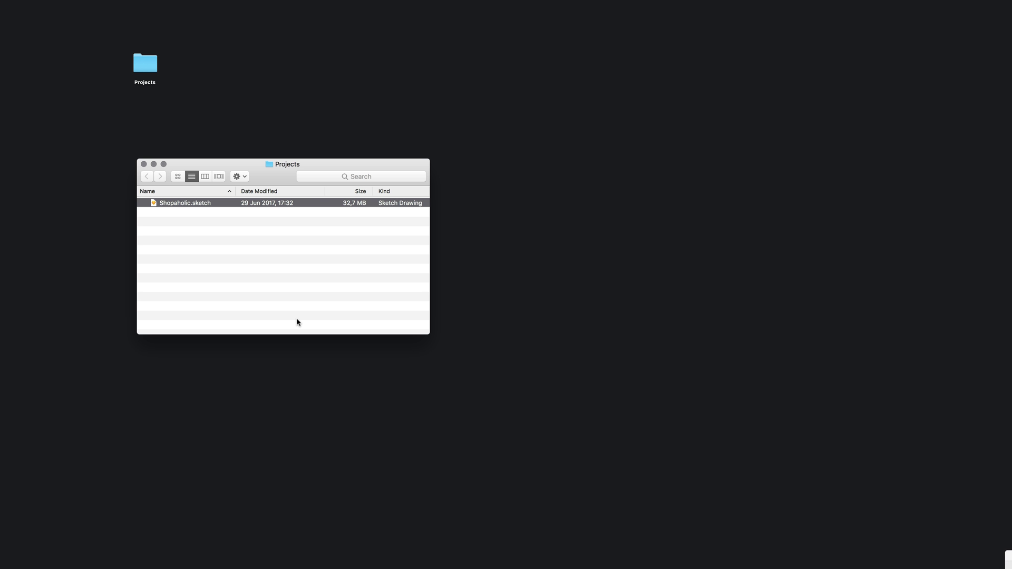
key(super+BackSpace)
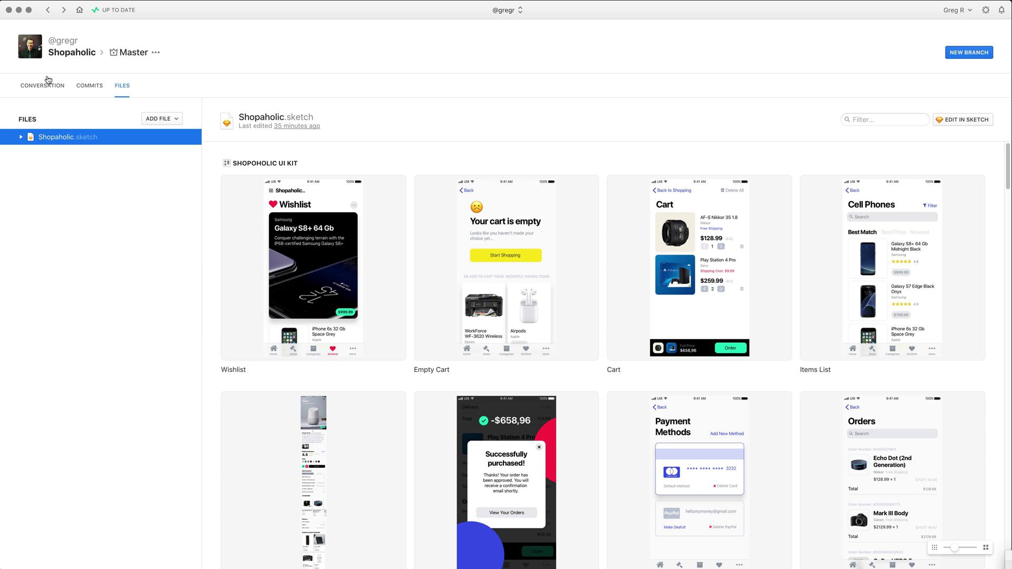
Open Shopaholic's Master file in Sketch as an untracked file.
click(80, 53)
click(69, 109)
click(967, 123)
click(444, 338)
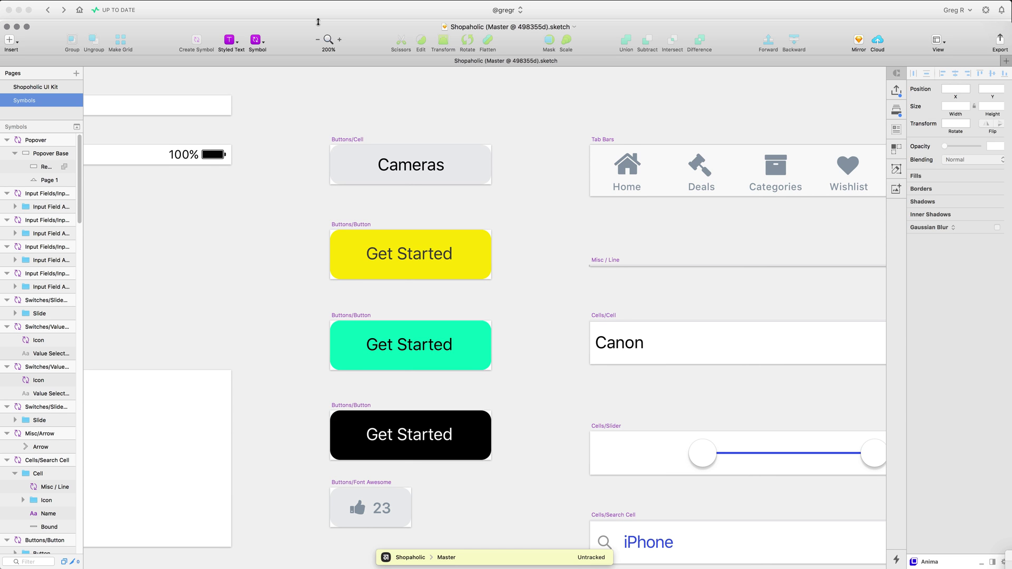
Move the Shopaholic Master Sketch window up so it fills the screen to the top edge.
drag(318, 21, 318, 1)
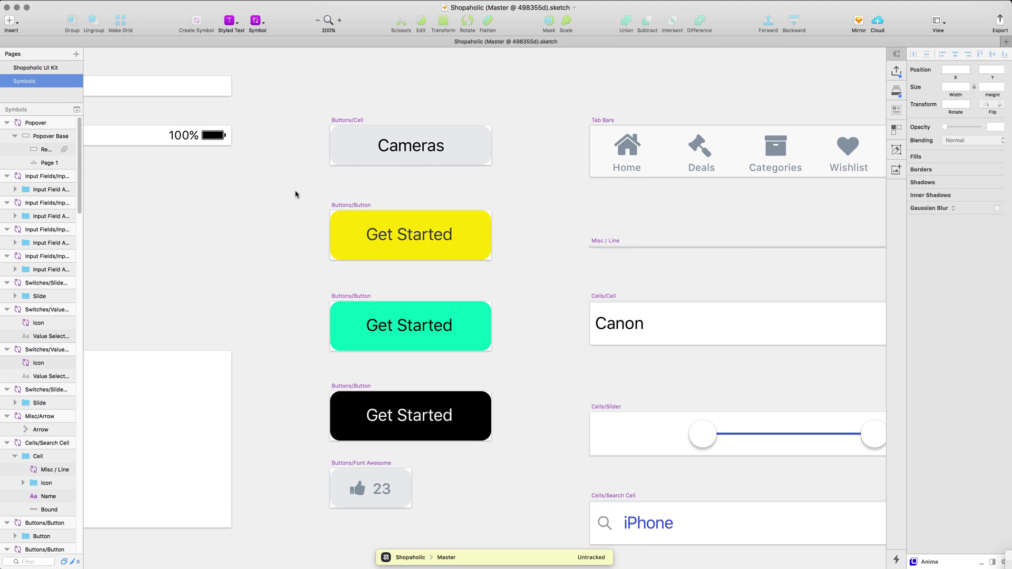